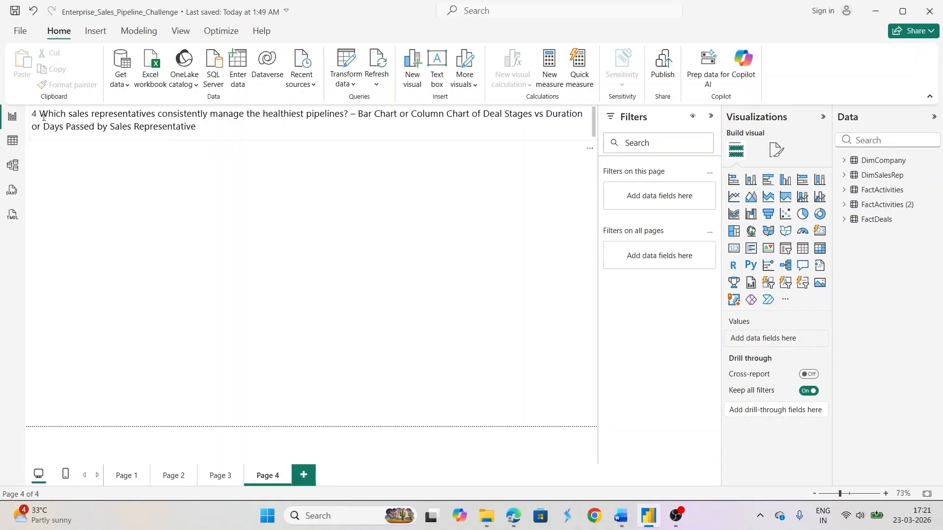
# Step: Make the question 4 text box on Page 4 slightly taller so its full two-line text fits
pyautogui.moveTo(41, 115)
pyautogui.mouseDown()
pyautogui.moveTo(111, 127)
pyautogui.moveTo(172, 114)
pyautogui.moveTo(364, 117)
pyautogui.moveTo(355, 118)
pyautogui.mouseUp()
pyautogui.click(373, 114)
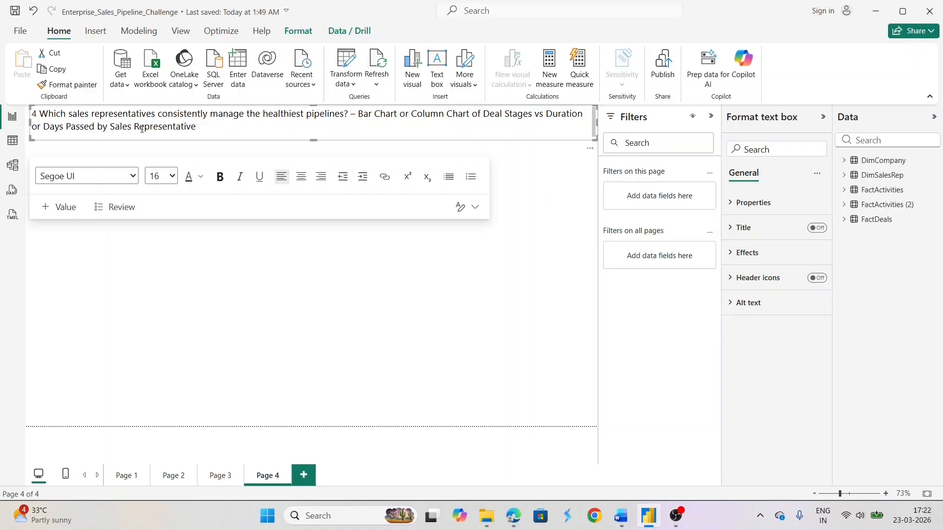
pyautogui.moveTo(217, 129); pyautogui.dragTo(126, 128)
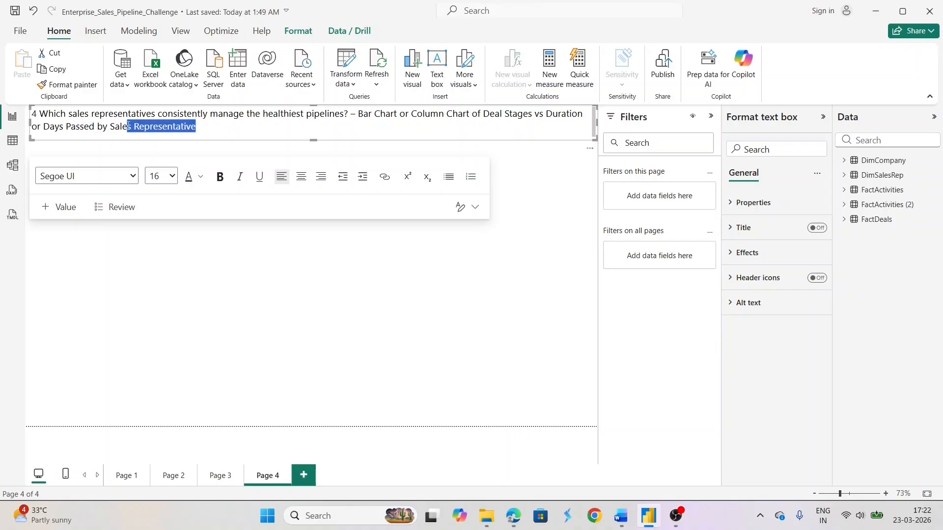
pyautogui.click(385, 133)
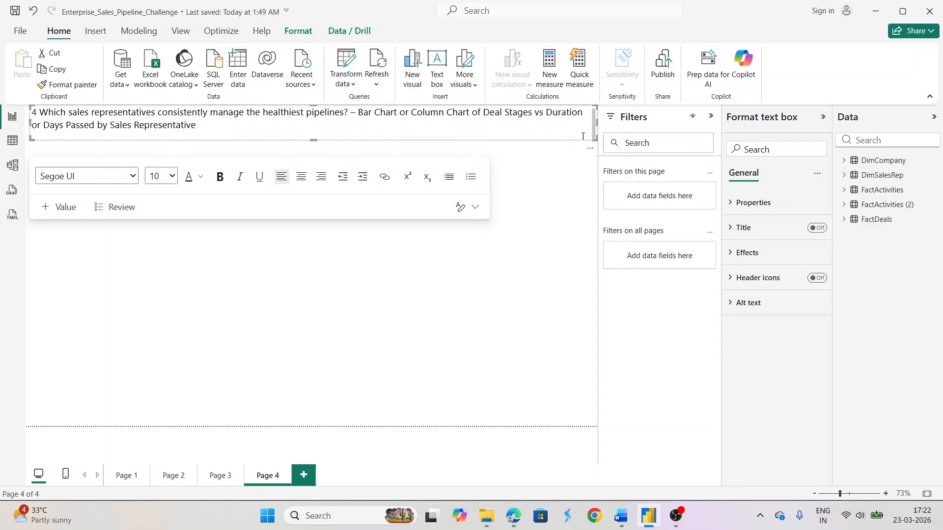
pyautogui.moveTo(313, 140); pyautogui.dragTo(313, 147)
pyautogui.click(396, 328)
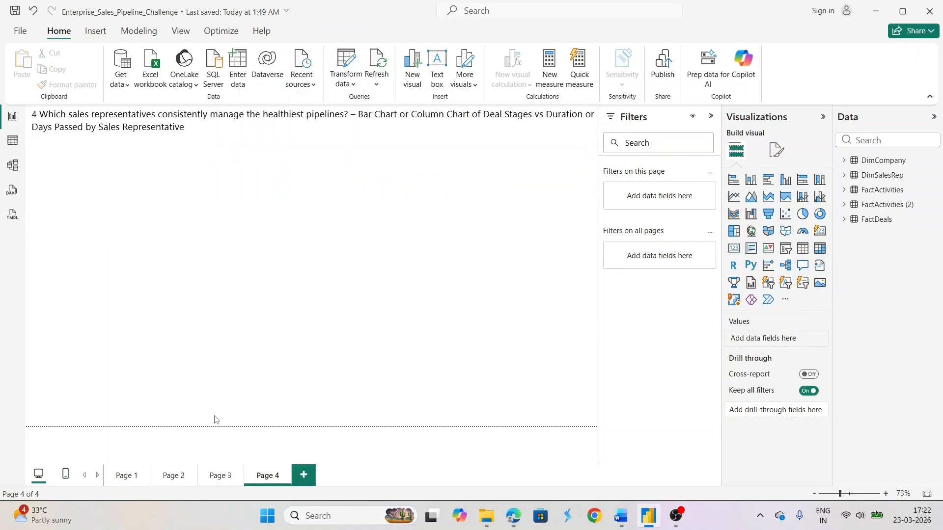
# Step: Review the stage duration charts on Page 3, and return to the Page 4 question's "Days Passed" wording
pyautogui.click(220, 477)
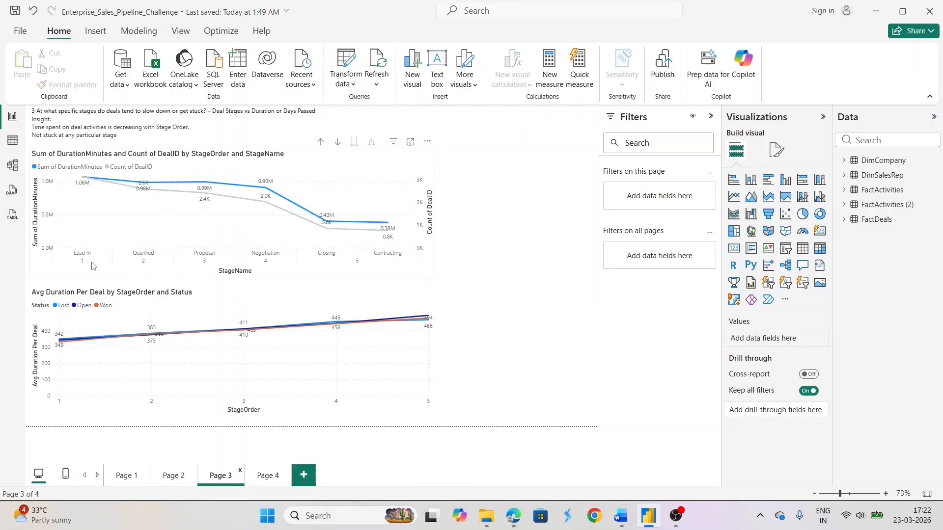
pyautogui.click(265, 480)
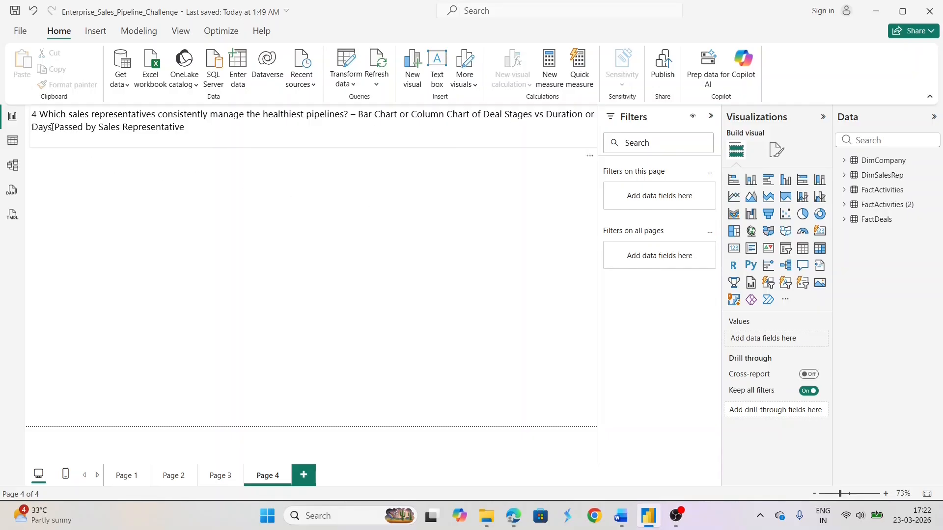
pyautogui.moveTo(33, 127); pyautogui.dragTo(83, 127)
pyautogui.click(580, 328)
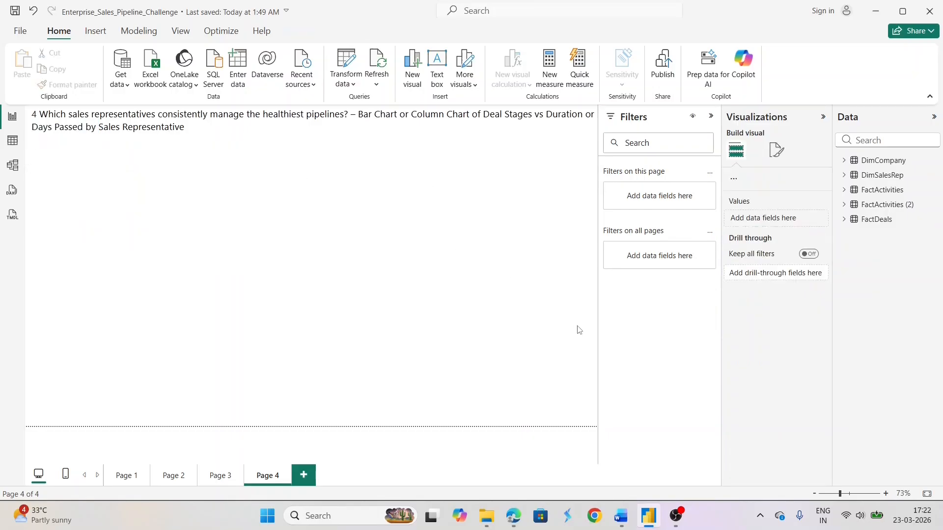
# Step: Replace the FactDeals Deal Age column's expression with a new DATEDIFF function using FactDeals[Created Date] as the first date
pyautogui.click(845, 220)
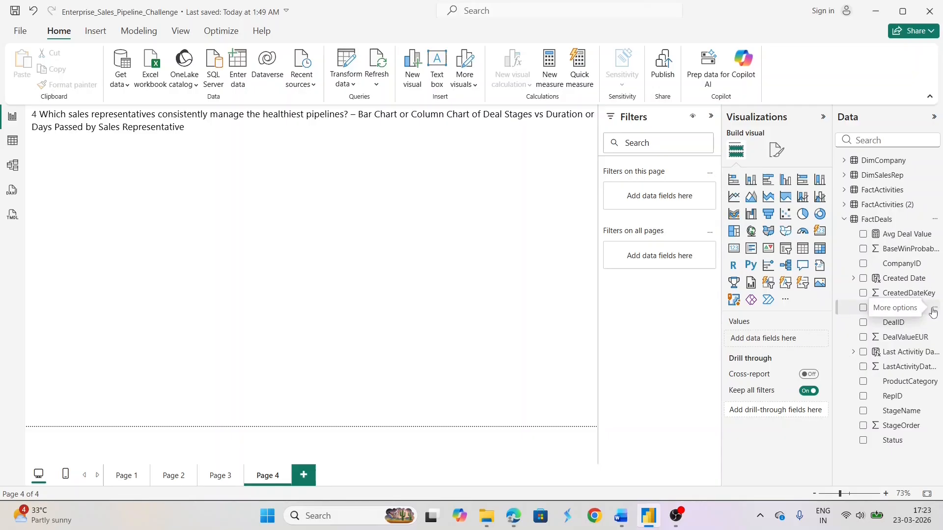
pyautogui.click(895, 308)
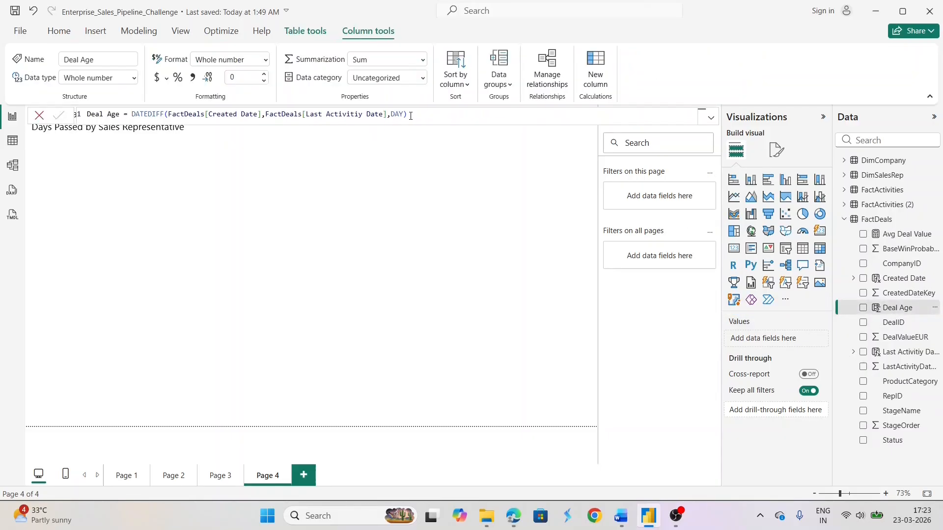
pyautogui.click(430, 115)
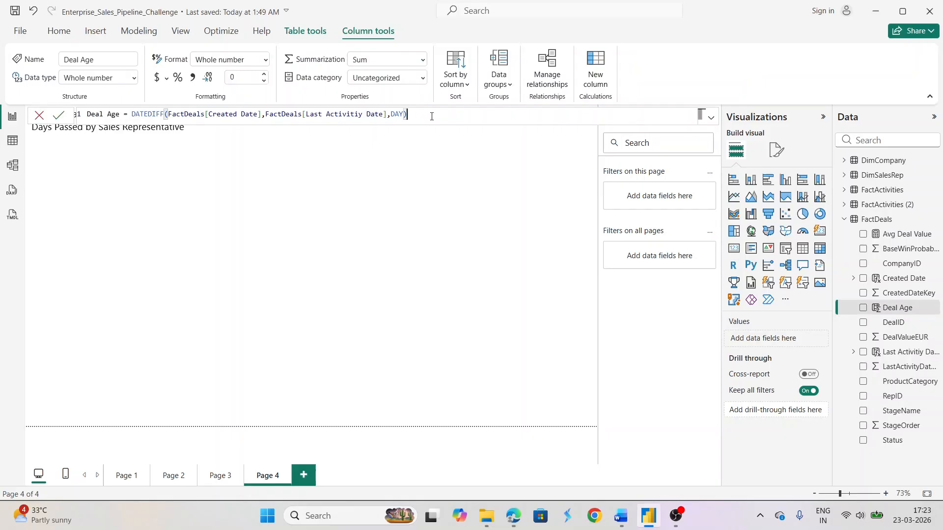
pyautogui.keyDown('shift'); pyautogui.click(131, 114); pyautogui.keyUp('shift')
pyautogui.write('date')
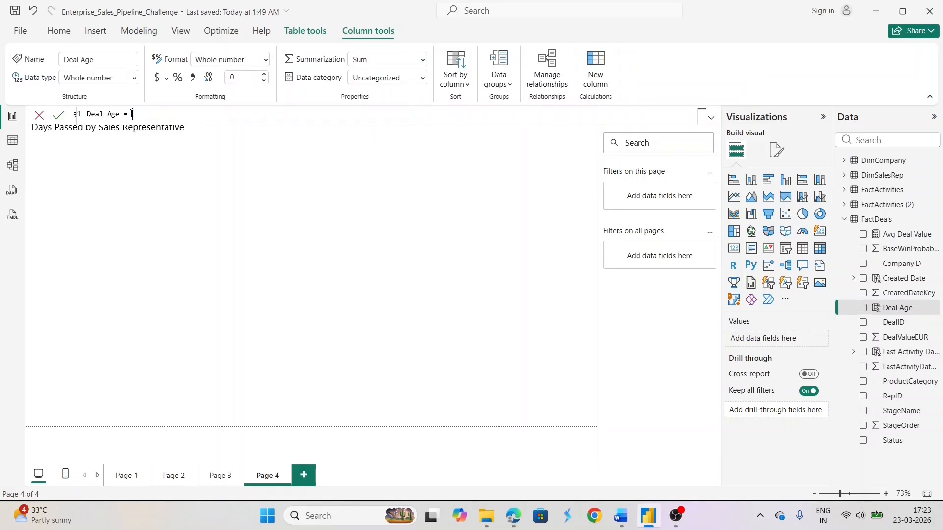
pyautogui.press('Down')
pyautogui.press('Down')
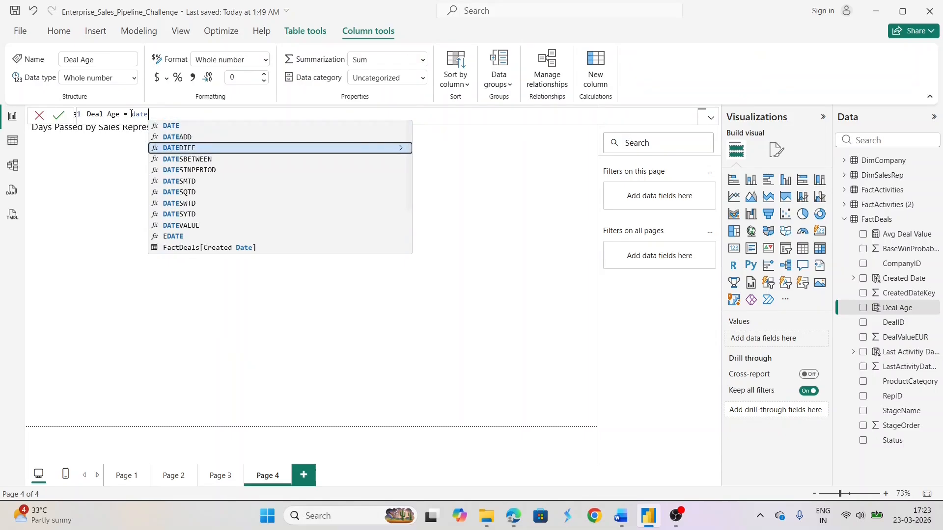
pyautogui.press('Tab')
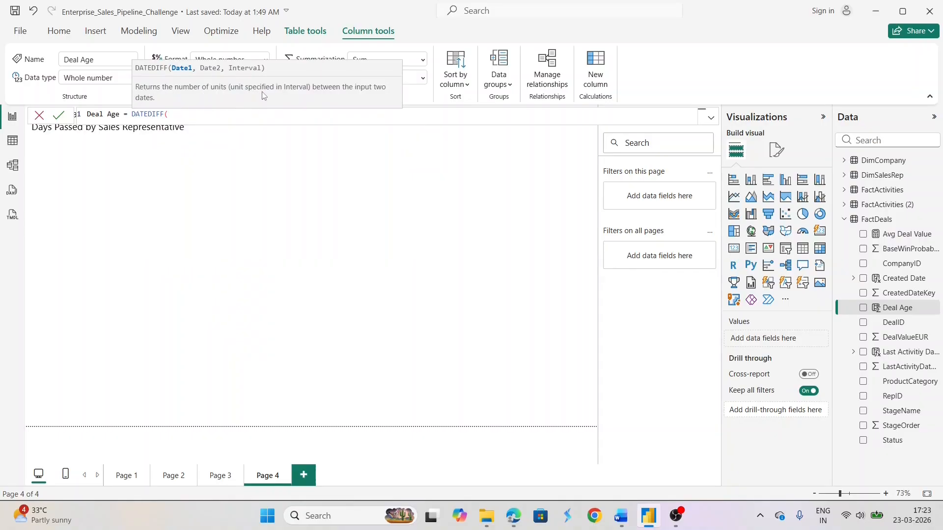
pyautogui.write('cre')
pyautogui.click(205, 126)
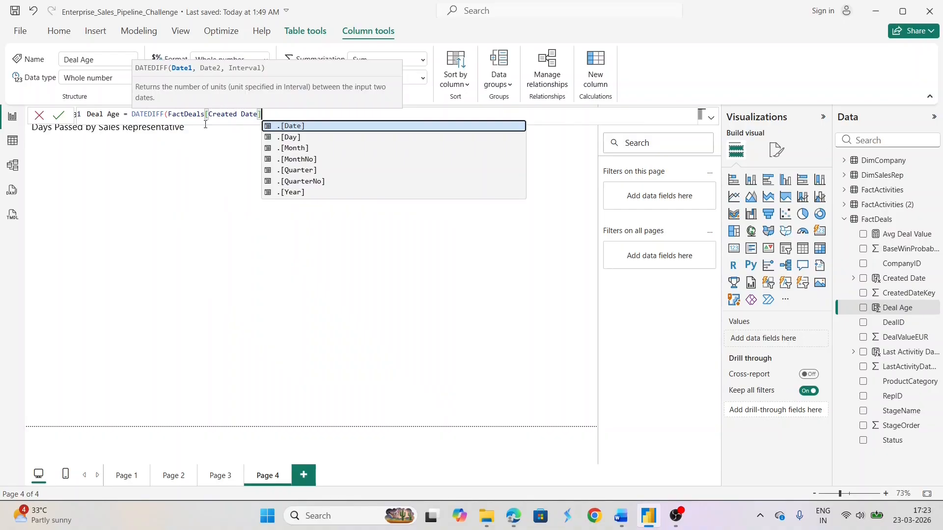
# Step: Complete the Deal Age formula with FactDeals[Last Activitiy Date] as the second date and DAY as the interval, and commit it
pyautogui.write(', las')
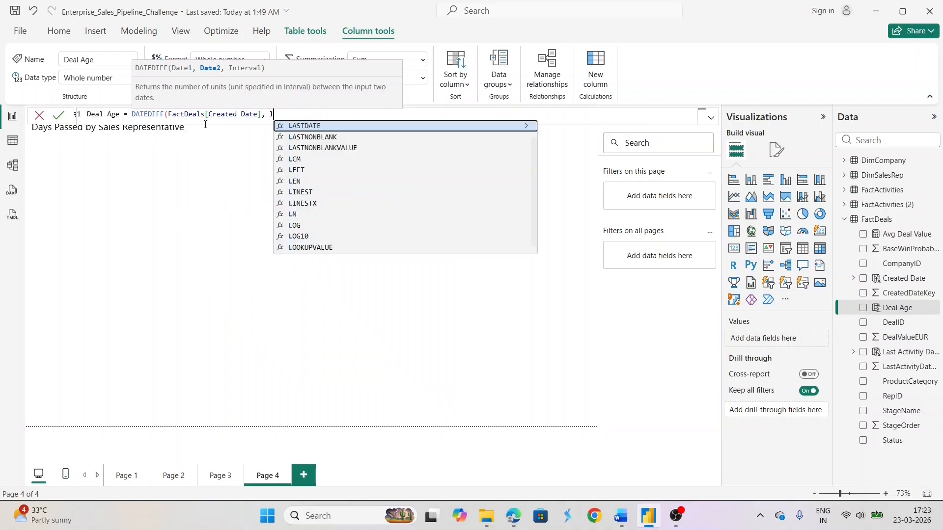
pyautogui.press('Up')
pyautogui.press('Up')
pyautogui.press('Tab')
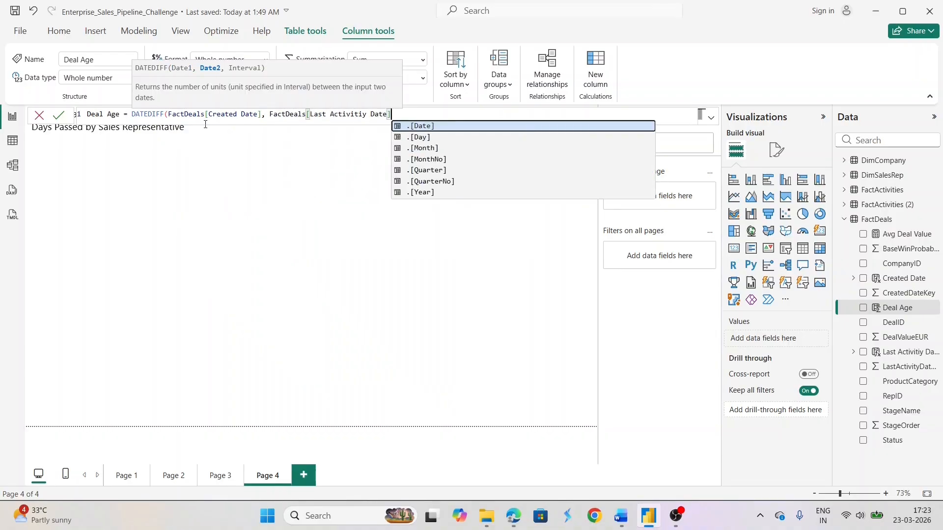
pyautogui.write(', d')
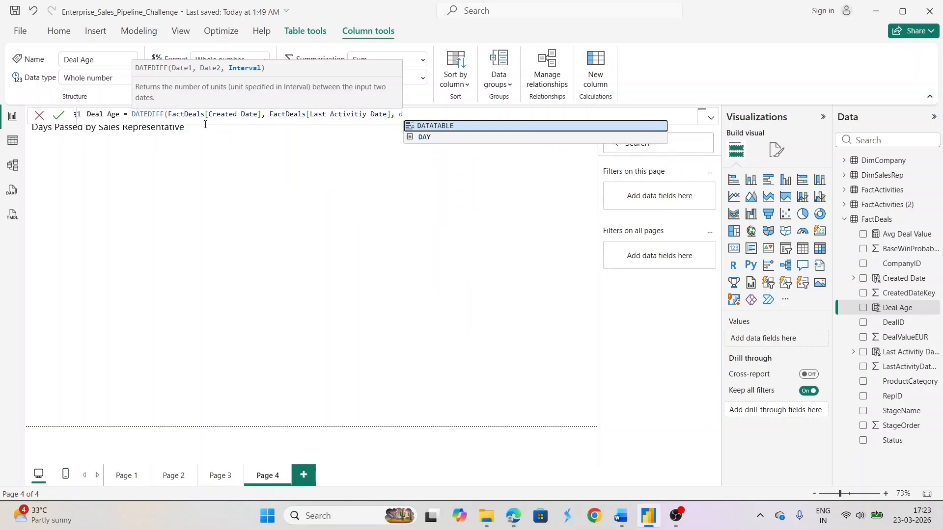
pyautogui.press('Down')
pyautogui.press('Tab')
pyautogui.write(')')
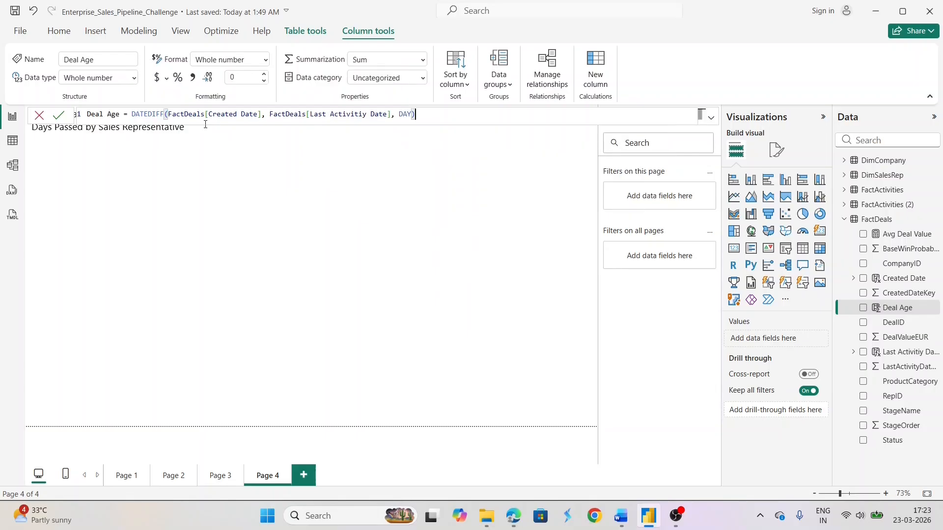
pyautogui.click(59, 115)
pyautogui.click(289, 259)
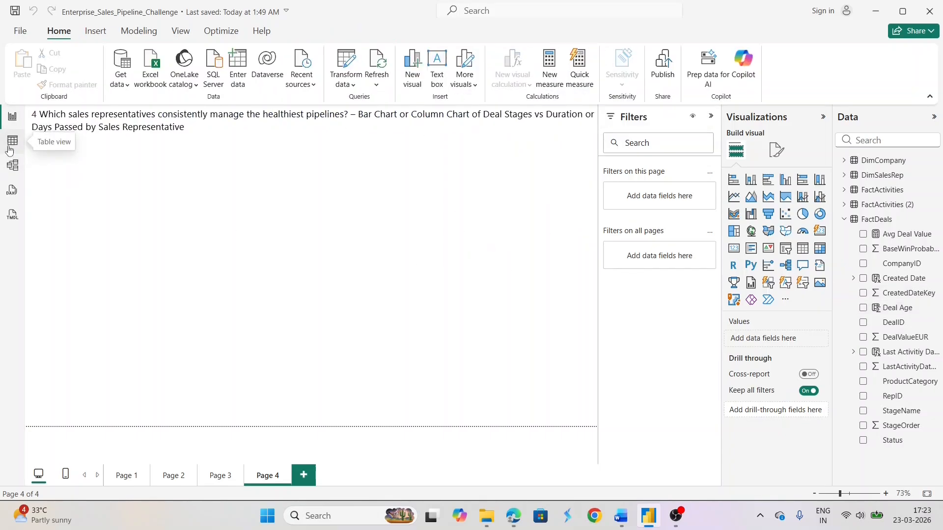
# Step: Examine the Deal Age column alongside the created and last activity dates in the FactDeals table data
pyautogui.click(10, 147)
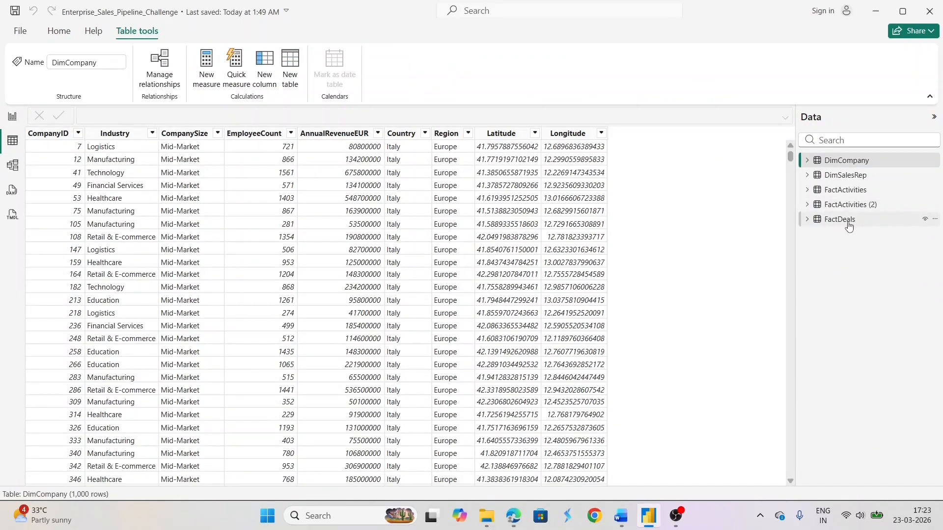
pyautogui.click(840, 219)
pyautogui.click(806, 219)
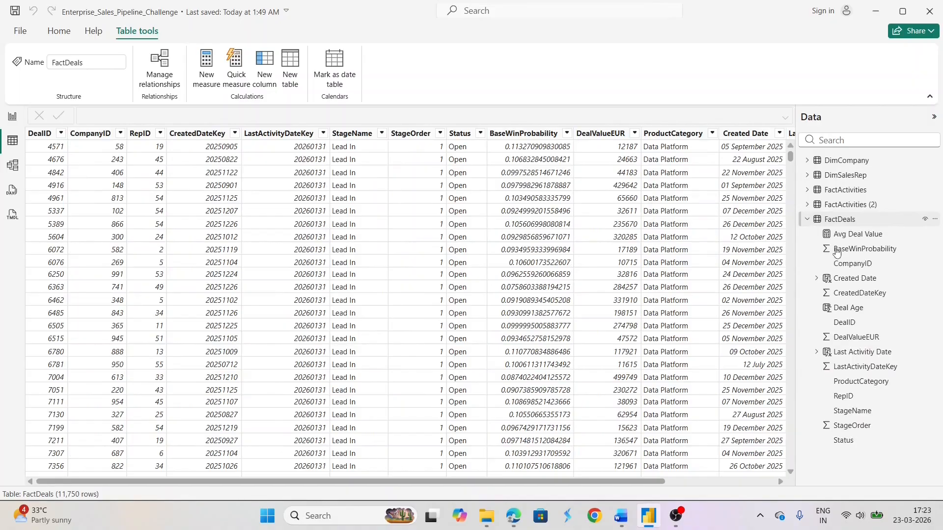
pyautogui.click(848, 308)
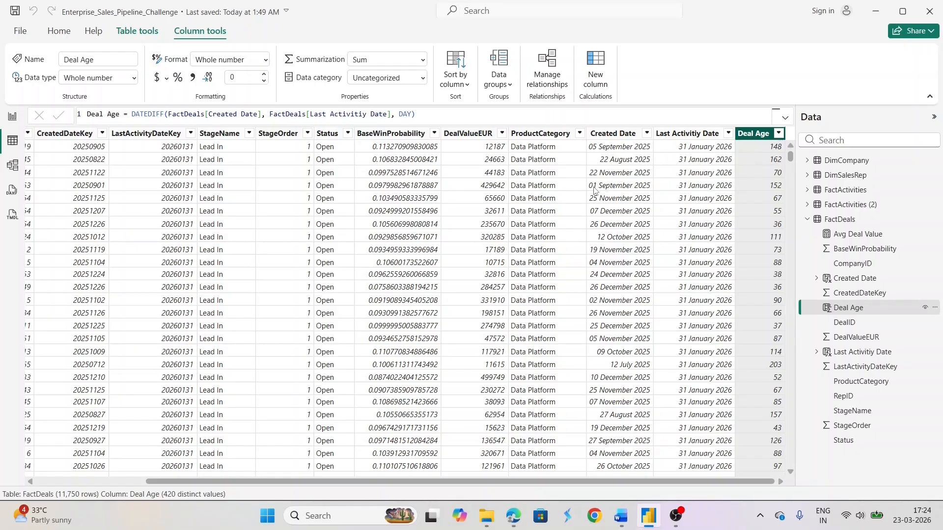
pyautogui.hscroll(-3, 594, 191)
pyautogui.hscroll(3, 594, 190)
pyautogui.hscroll(-1, 314, 184)
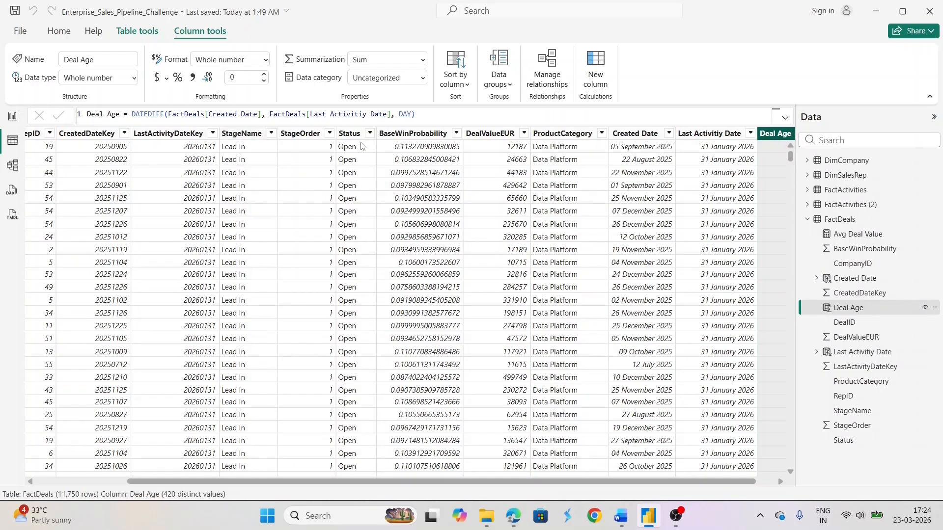
# Step: Filter the FactDeals table's StageName column to show only Closing, and check the Deal Age values
pyautogui.click(271, 134)
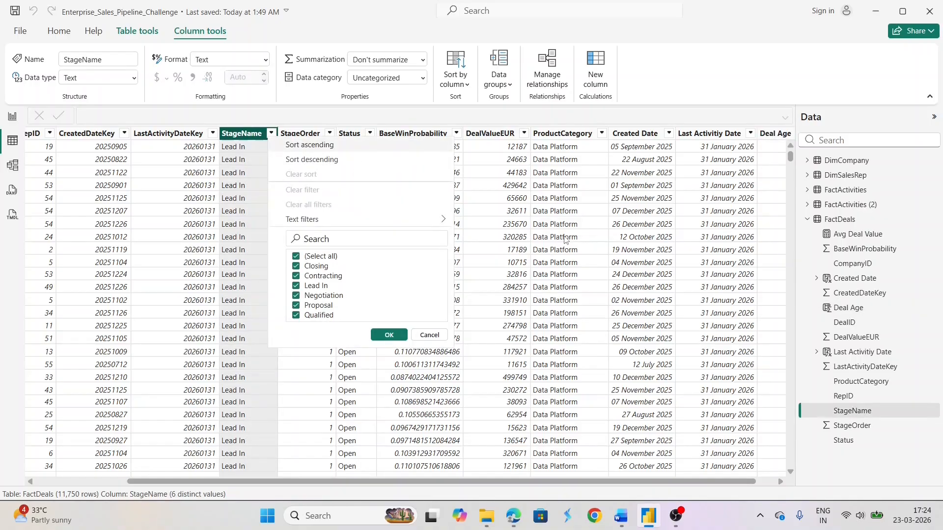
pyautogui.click(697, 189)
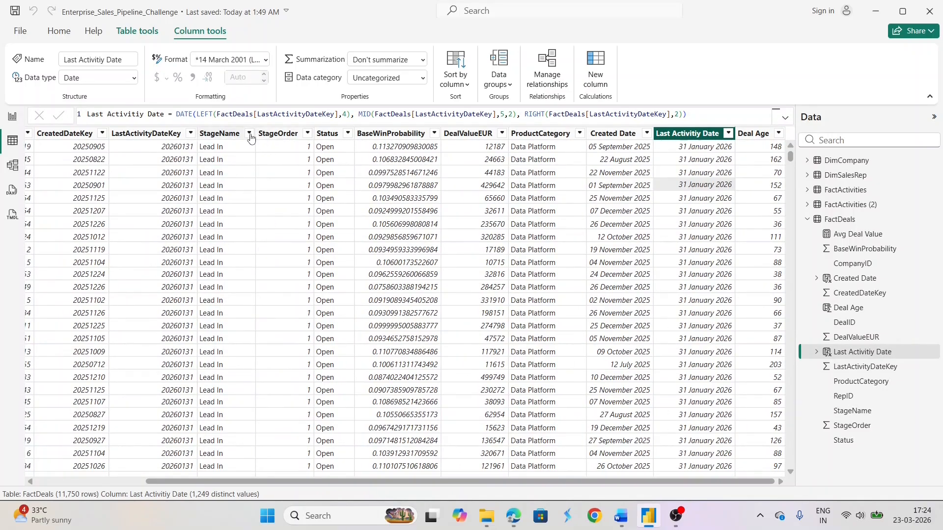
pyautogui.click(250, 133)
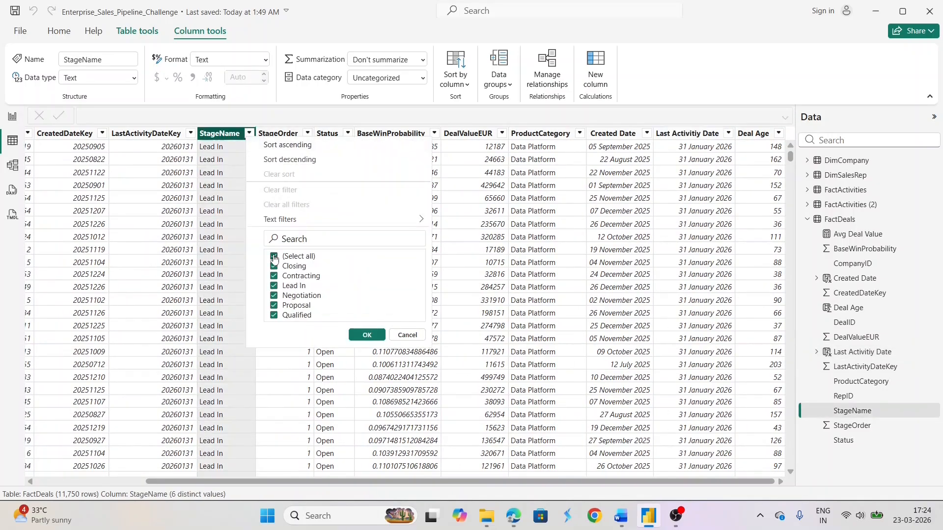
pyautogui.click(273, 256)
pyautogui.click(273, 267)
pyautogui.click(366, 334)
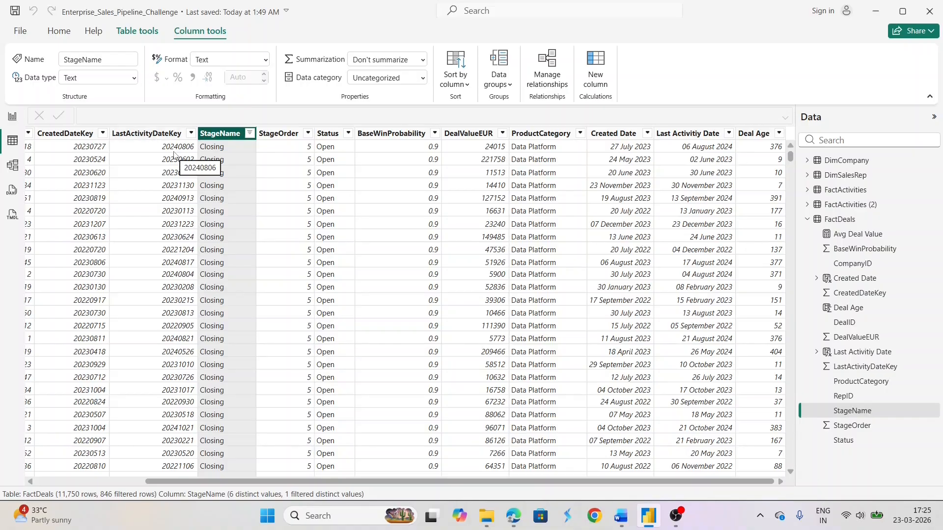
pyautogui.click(760, 161)
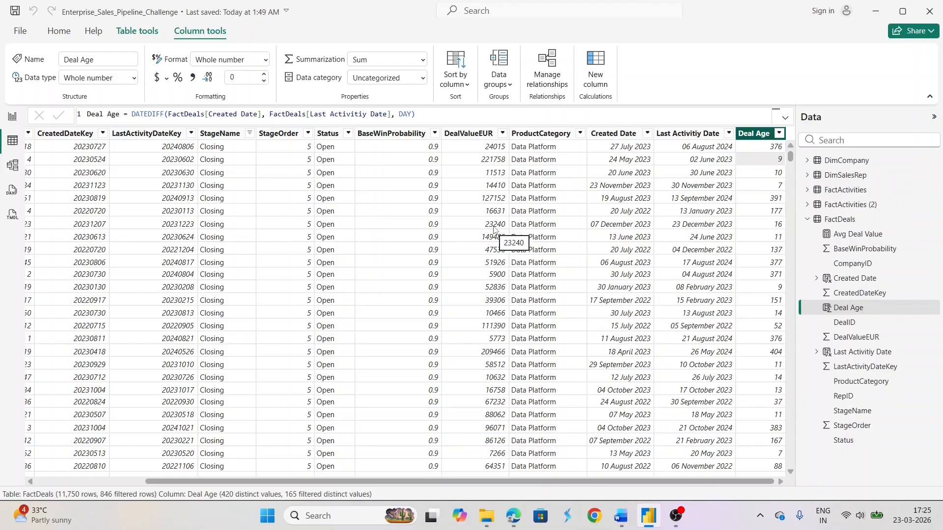
# Step: Add a stacked bar chart of Deal Age by StageName to report Page 4, and make it taller and slightly narrower
pyautogui.click(12, 125)
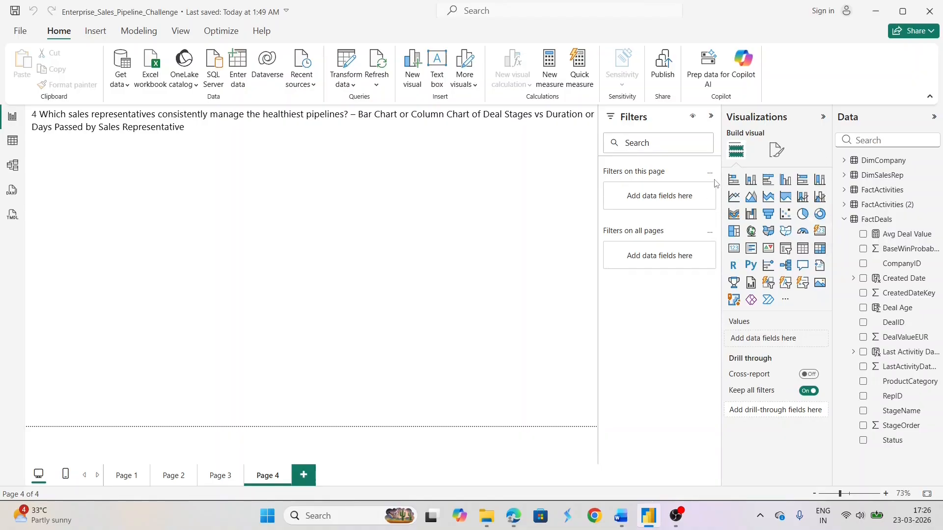
pyautogui.click(734, 183)
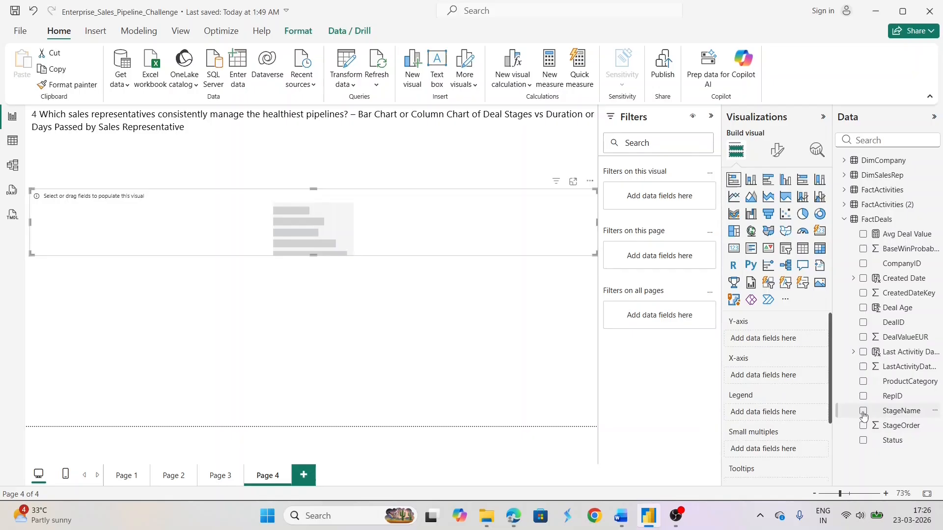
pyautogui.click(863, 412)
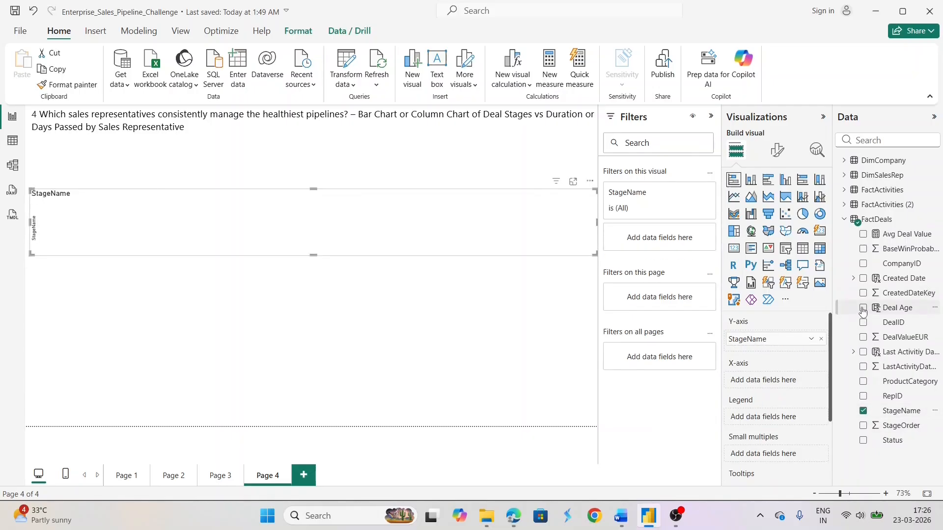
pyautogui.click(863, 309)
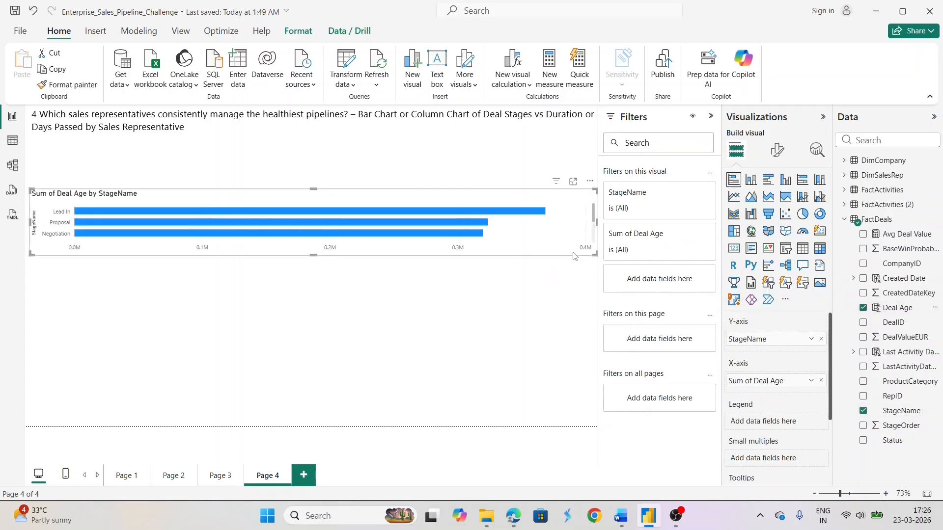
pyautogui.moveTo(595, 256); pyautogui.dragTo(531, 352)
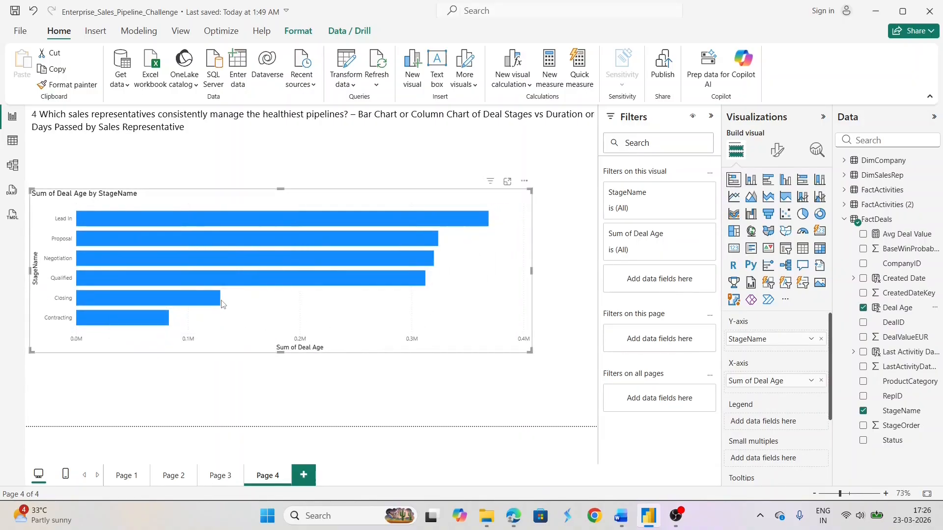
# Step: Turn on data labels for the Deal Age by StageName bar chart
pyautogui.moveTo(213, 305)
pyautogui.click(777, 150)
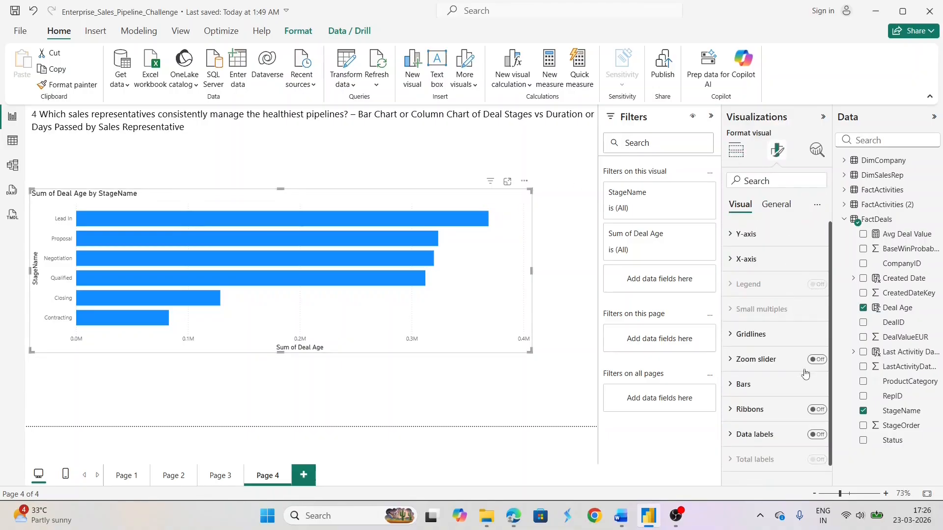
pyautogui.click(816, 434)
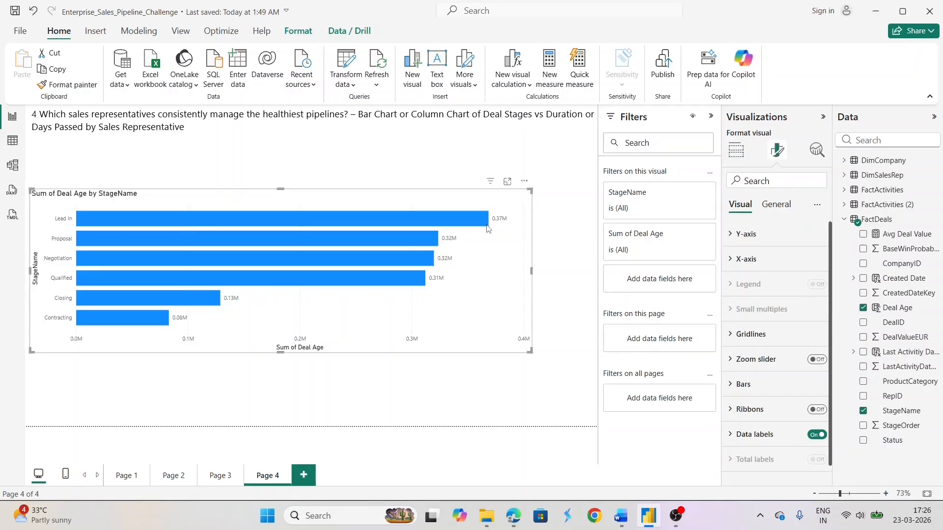
# Step: Change the Deal Age aggregation in the StageName bar chart from sum to average
pyautogui.click(734, 157)
pyautogui.click(811, 382)
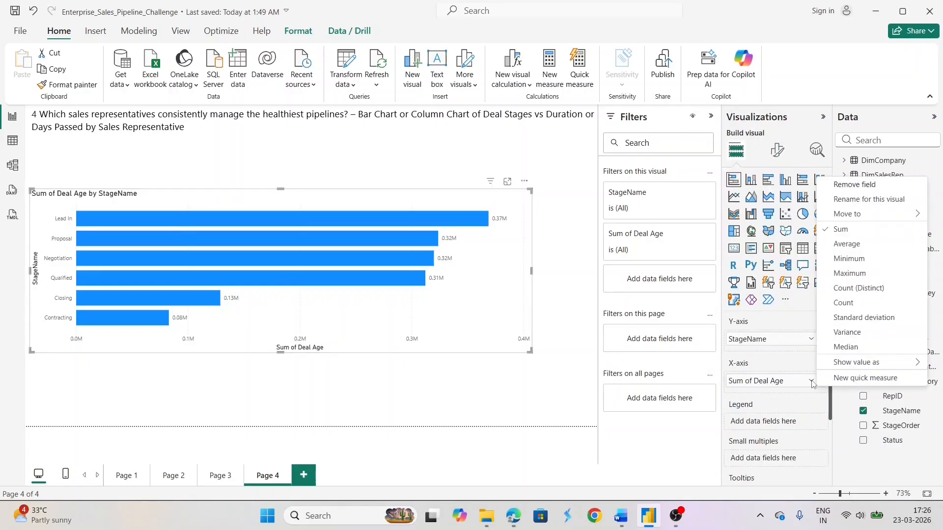
pyautogui.click(857, 246)
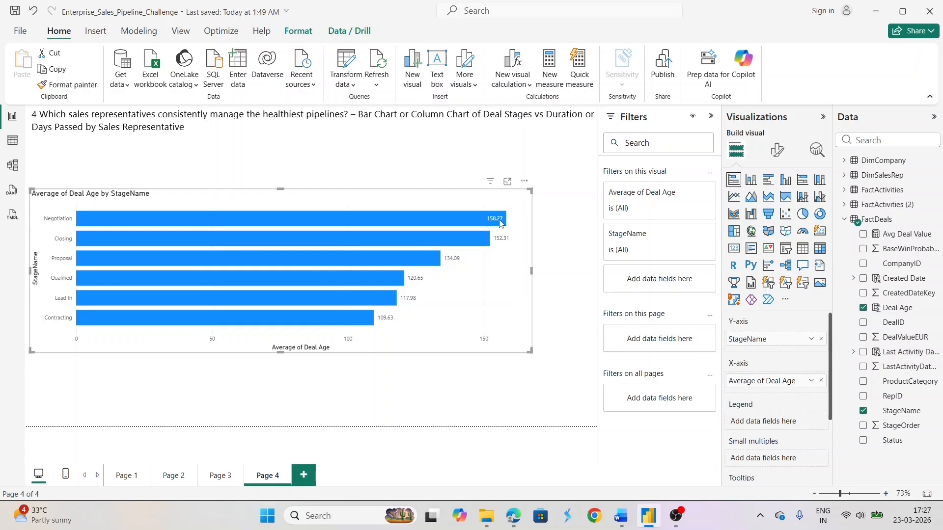
pyautogui.moveTo(494, 223)
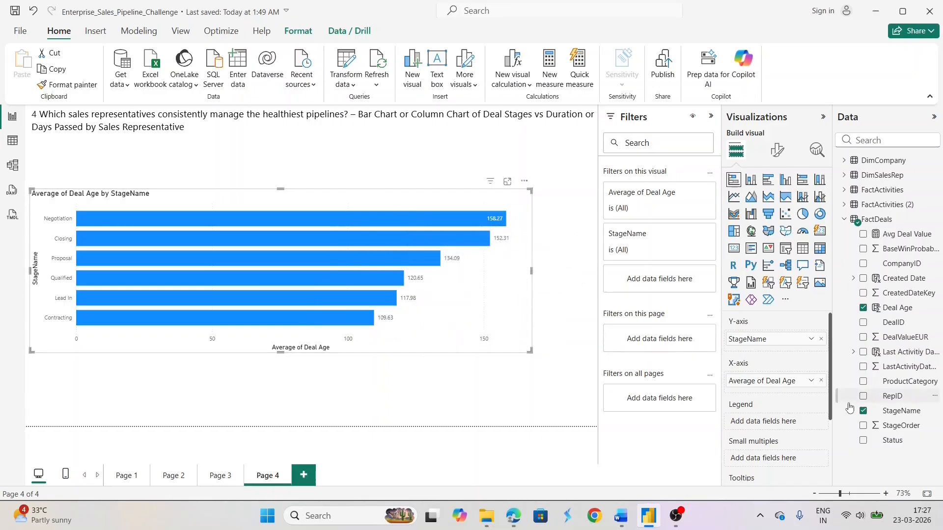
# Step: Add StageOrder above StageName on the chart's Y-axis, expand to both levels, and sort the axis by StageOrder StageName
pyautogui.moveTo(892, 425); pyautogui.dragTo(786, 339)
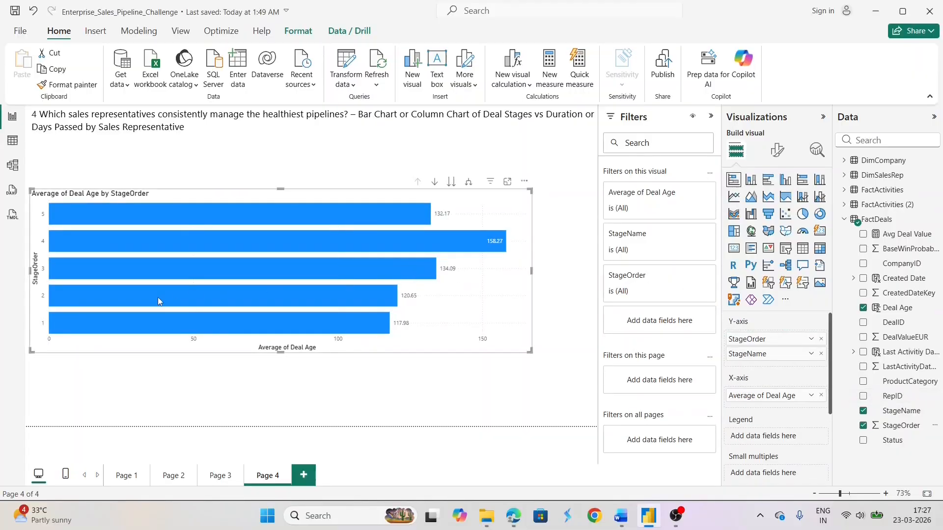
pyautogui.click(469, 182)
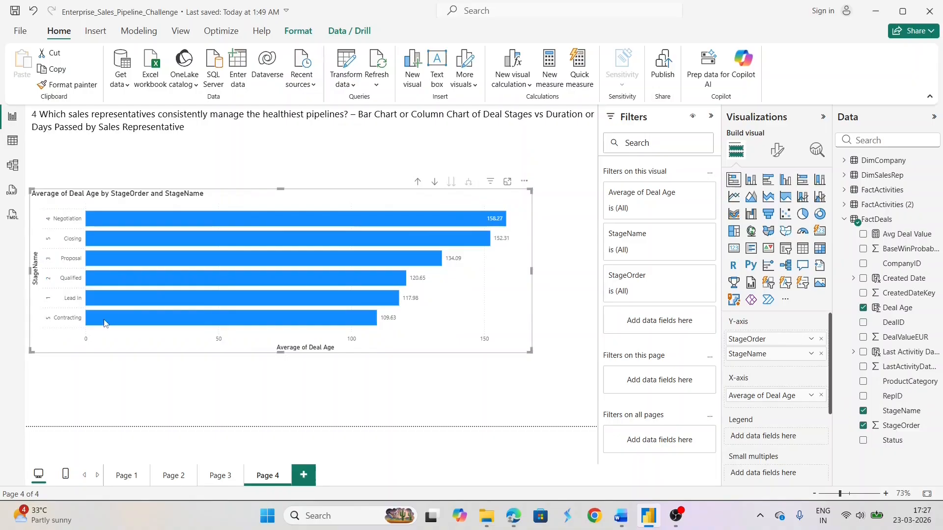
pyautogui.click(525, 182)
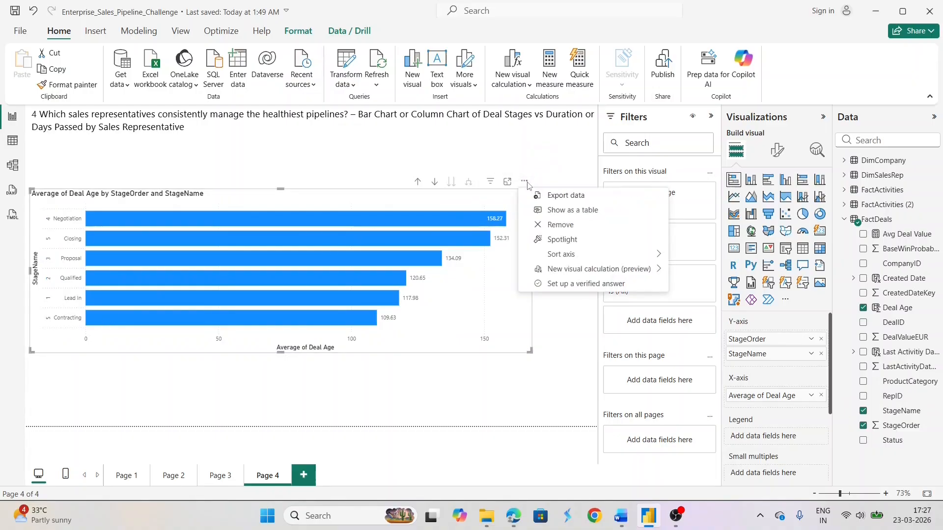
pyautogui.moveTo(633, 255)
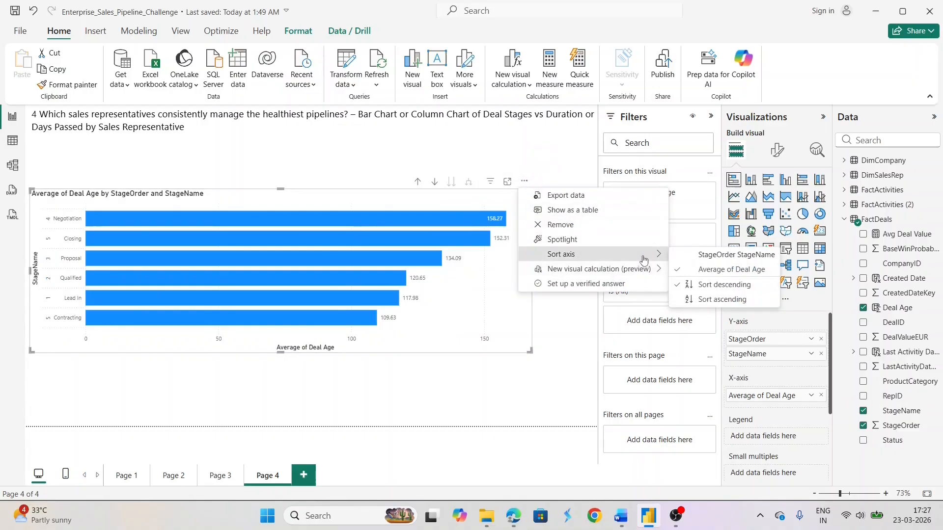
pyautogui.click(720, 257)
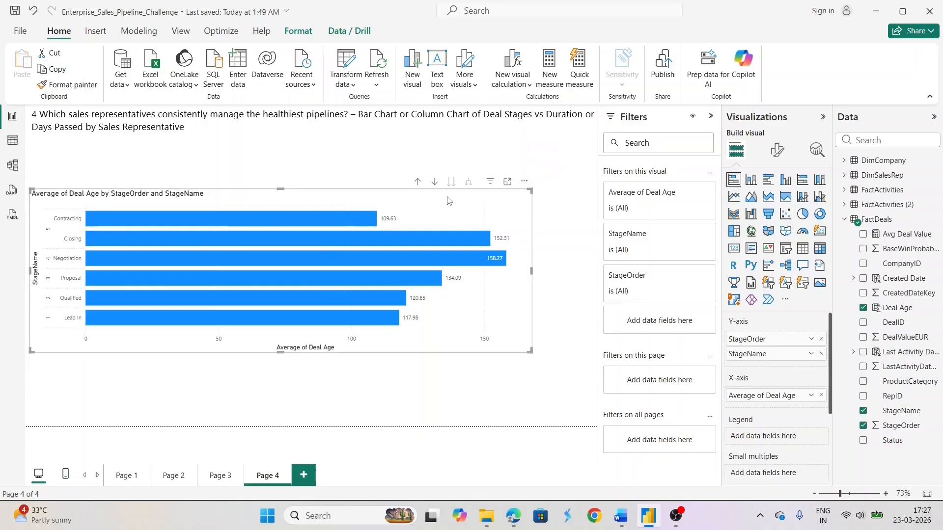
# Step: Replace the Deal Age bar chart with an empty matrix visual, extending its upper edge toward the page's question text
pyautogui.press('Delete')
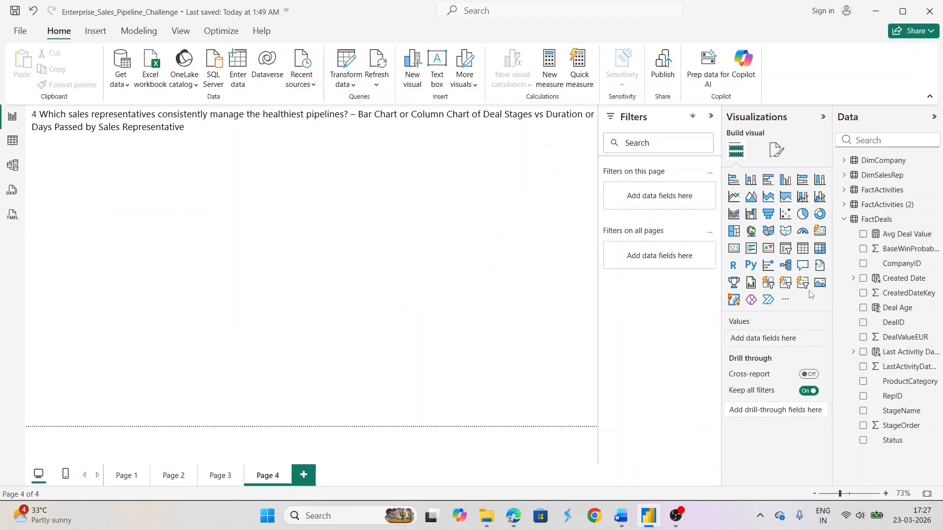
pyautogui.click(820, 249)
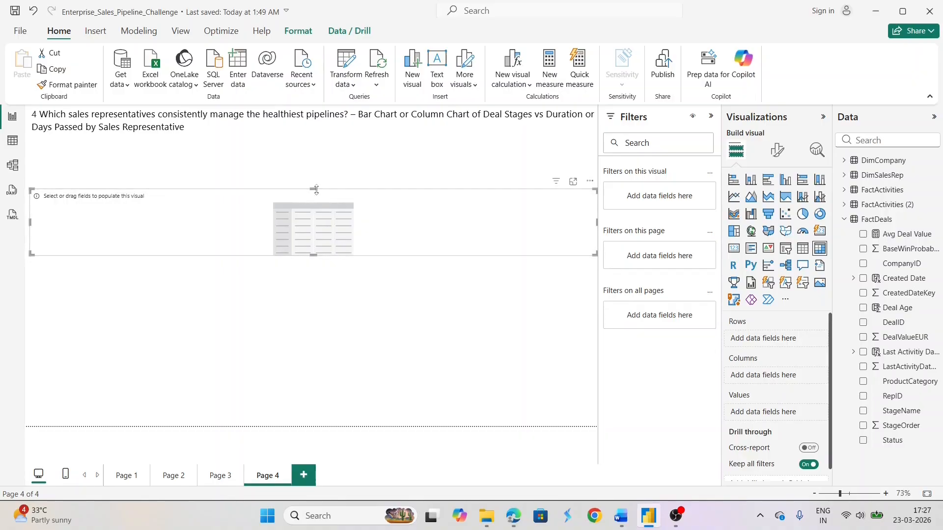
pyautogui.moveTo(316, 189); pyautogui.dragTo(314, 148)
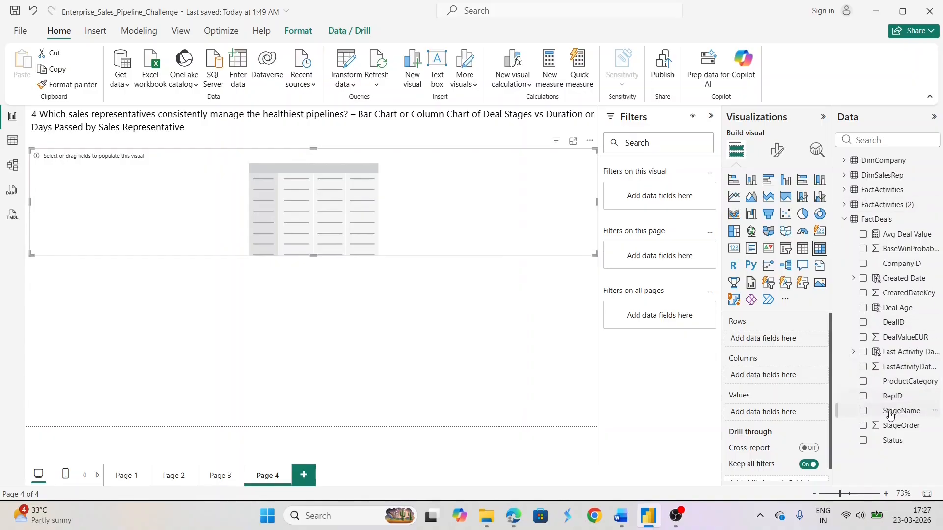
# Step: Add StageOrder and StageName as the matrix's column fields, in that order, and expand the columns to show both levels
pyautogui.moveTo(892, 416); pyautogui.dragTo(778, 375)
pyautogui.moveTo(887, 426); pyautogui.dragTo(785, 376)
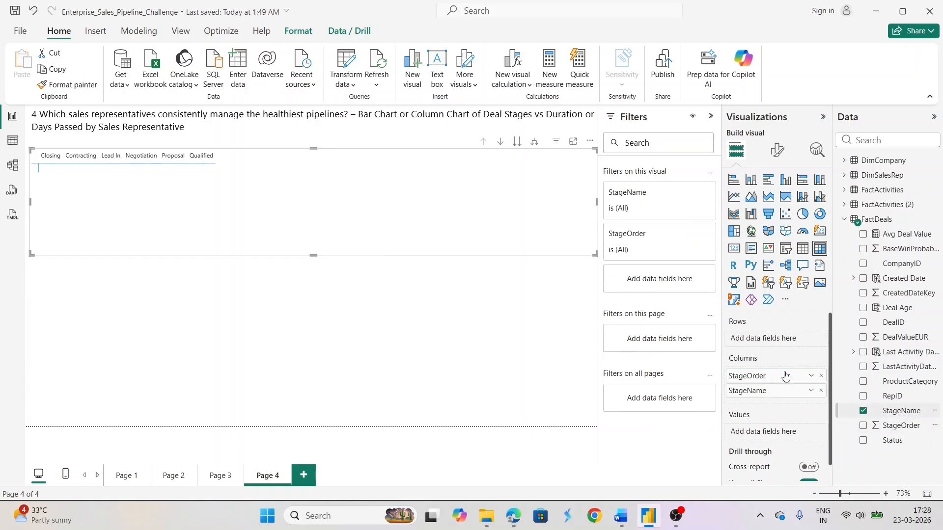
pyautogui.click(536, 143)
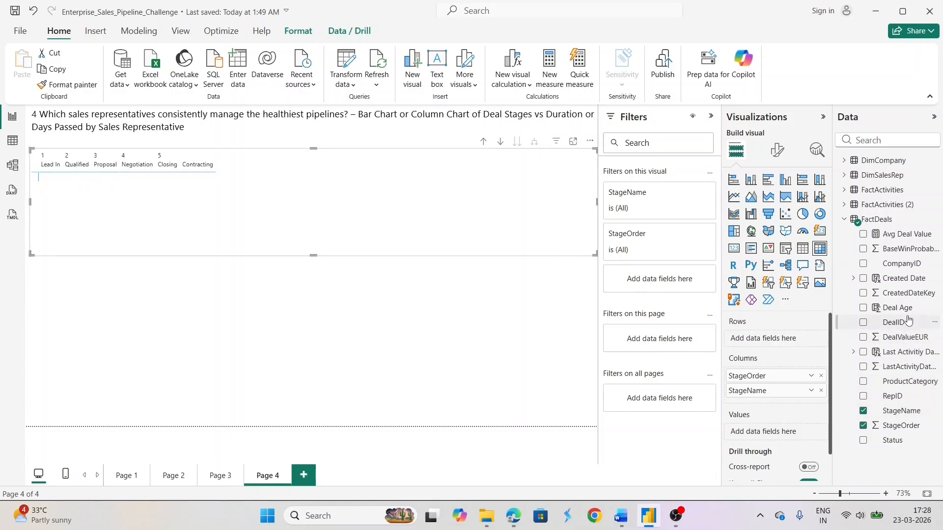
# Step: Add Deal Age to the matrix values as an average, and RepName from DimSalesRep to its rows
pyautogui.moveTo(903, 308); pyautogui.dragTo(796, 432)
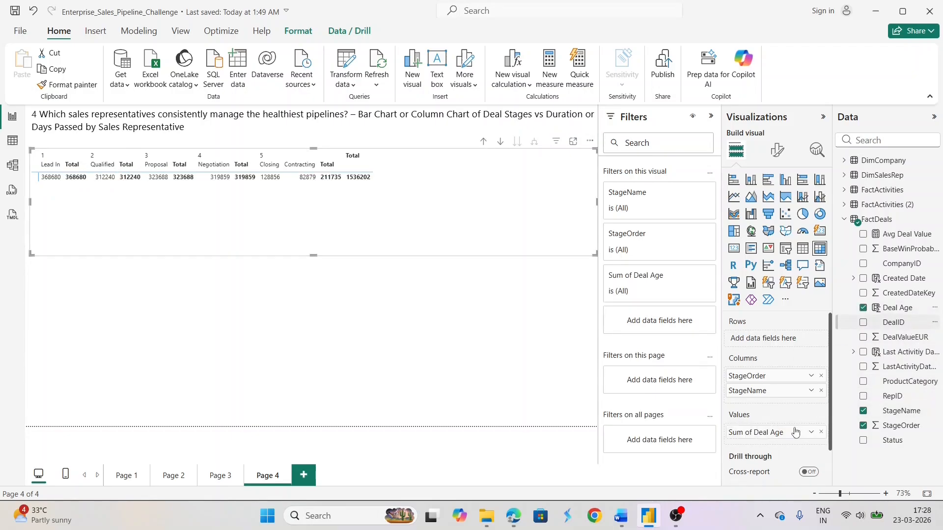
pyautogui.click(811, 432)
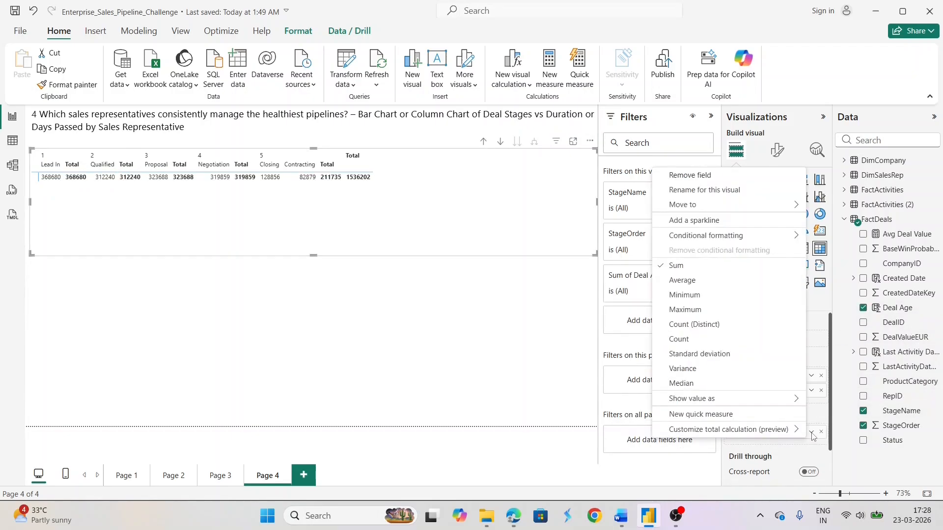
pyautogui.click(694, 280)
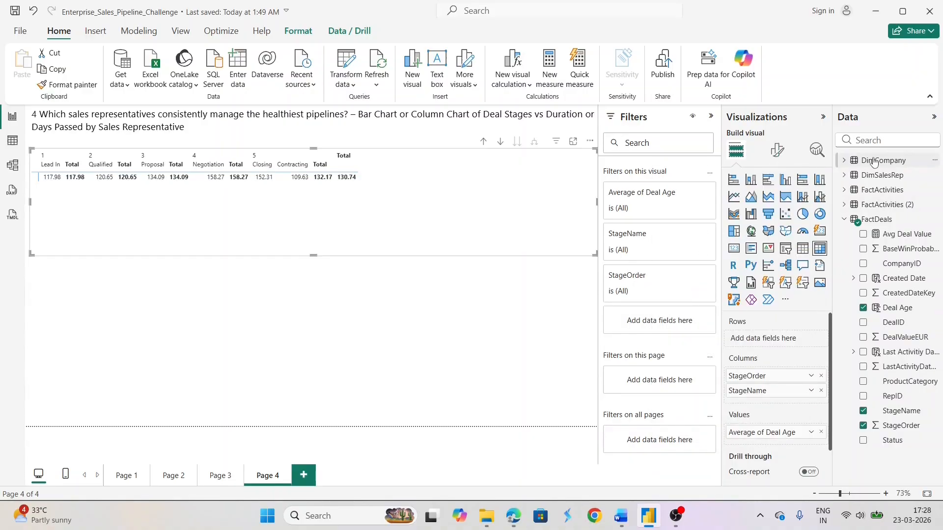
pyautogui.click(845, 176)
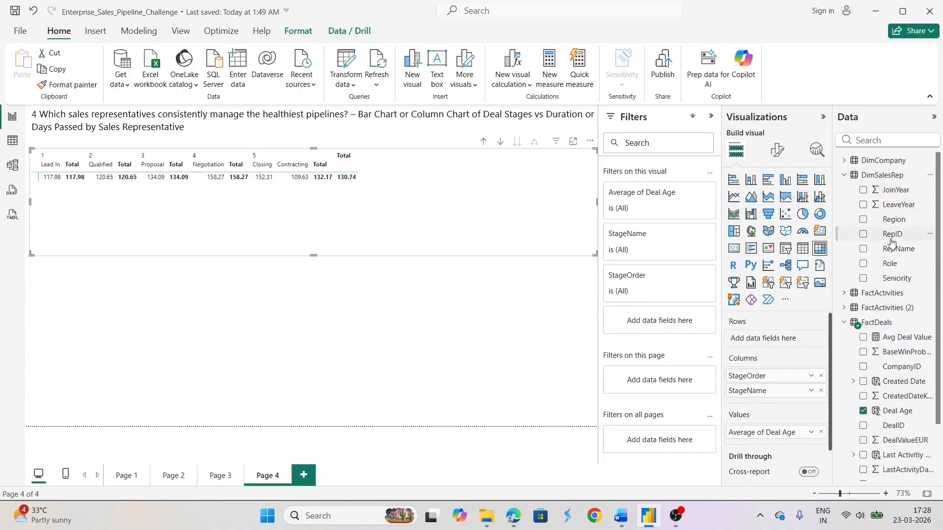
pyautogui.moveTo(898, 251); pyautogui.dragTo(783, 343)
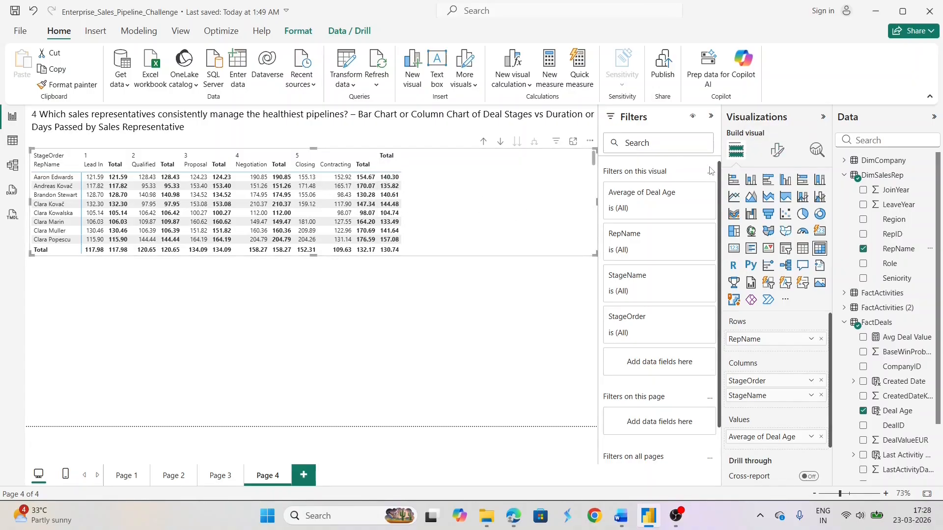
# Step: Turn off the matrix's column subtotals and narrow the visual so space is free beside it
pyautogui.click(778, 153)
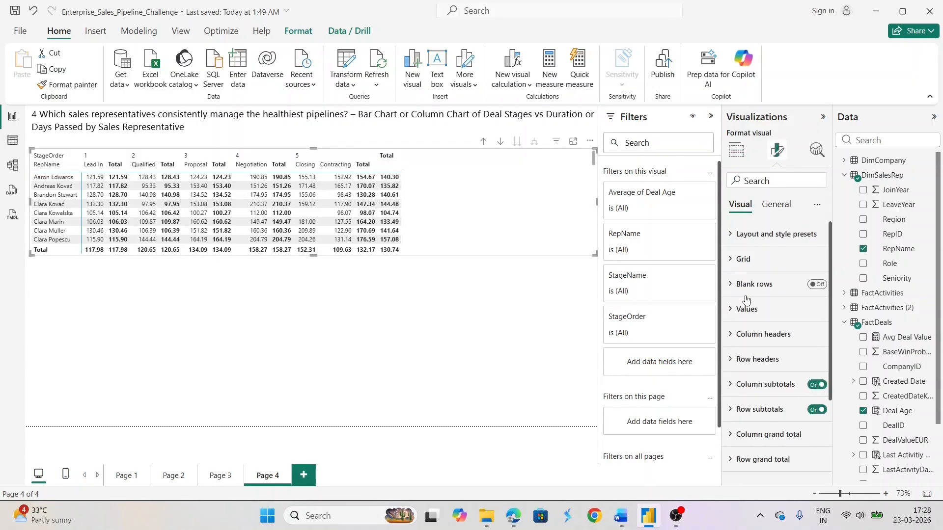
pyautogui.click(816, 385)
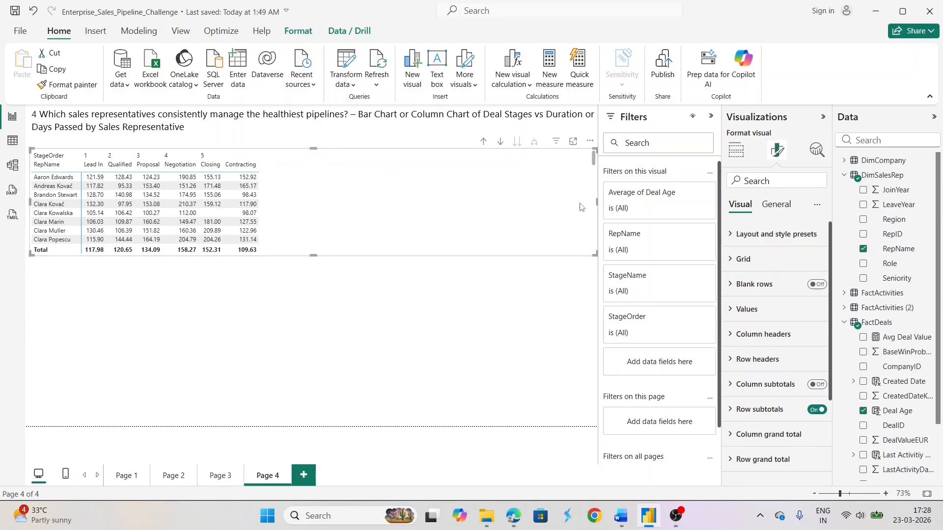
pyautogui.moveTo(596, 202); pyautogui.dragTo(351, 202)
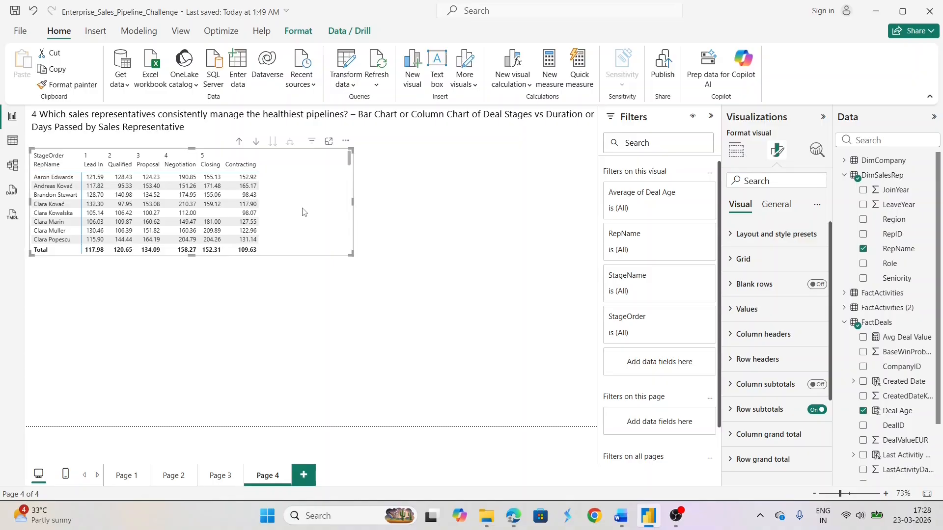
# Step: Duplicate the RepName matrix and move the copy to the right of the original
pyautogui.hotkey('ctrl', 'c')
pyautogui.hotkey('ctrl', 'v')
pyautogui.moveTo(304, 212); pyautogui.dragTo(470, 207)
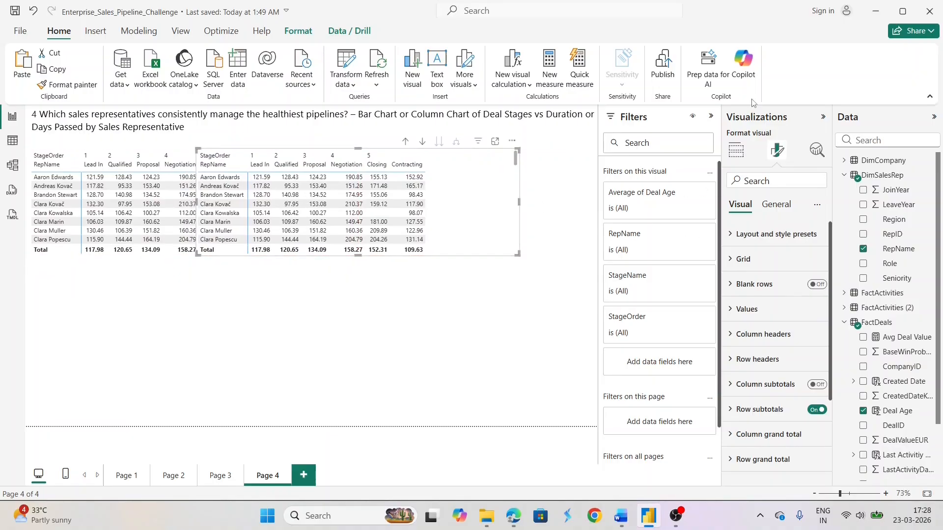
# Step: Remove StageOrder and StageName from the copied matrix's columns, and narrow it from its left edge to clear the original
pyautogui.click(735, 150)
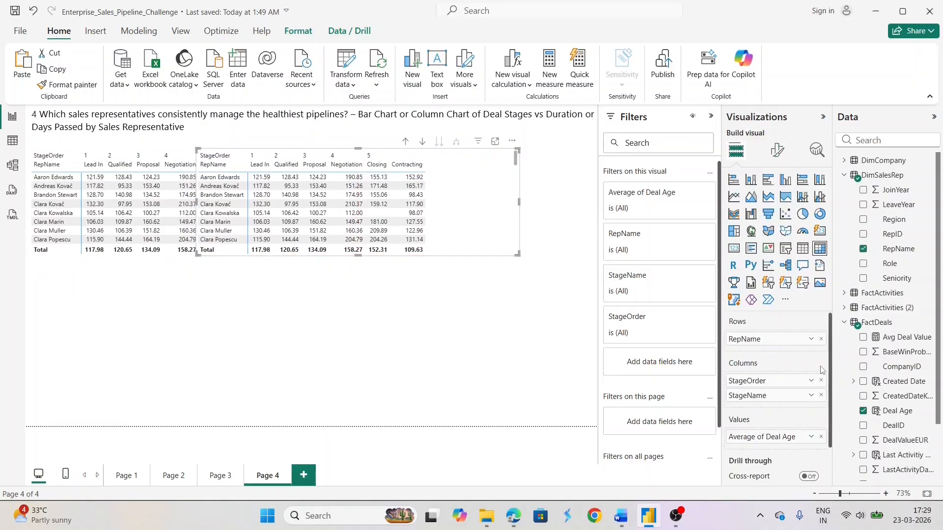
pyautogui.click(821, 381)
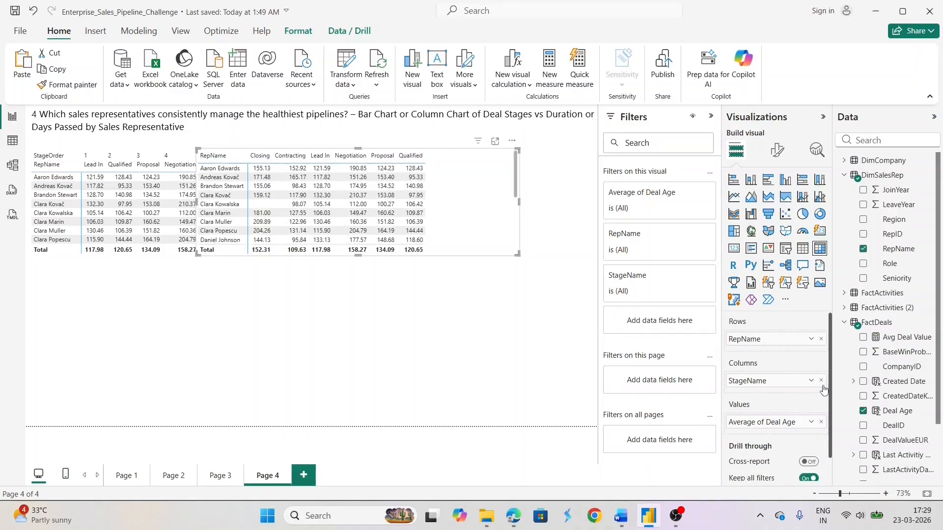
pyautogui.click(822, 382)
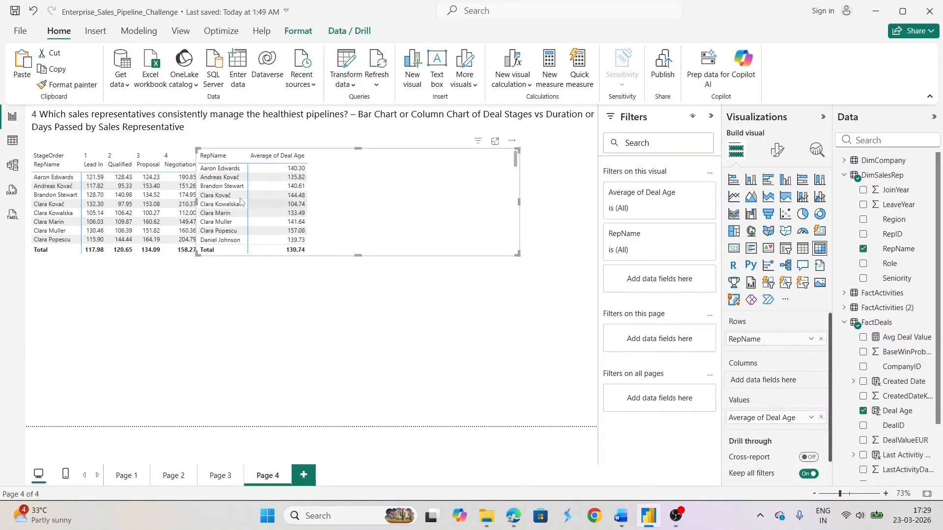
pyautogui.moveTo(197, 202); pyautogui.dragTo(398, 216)
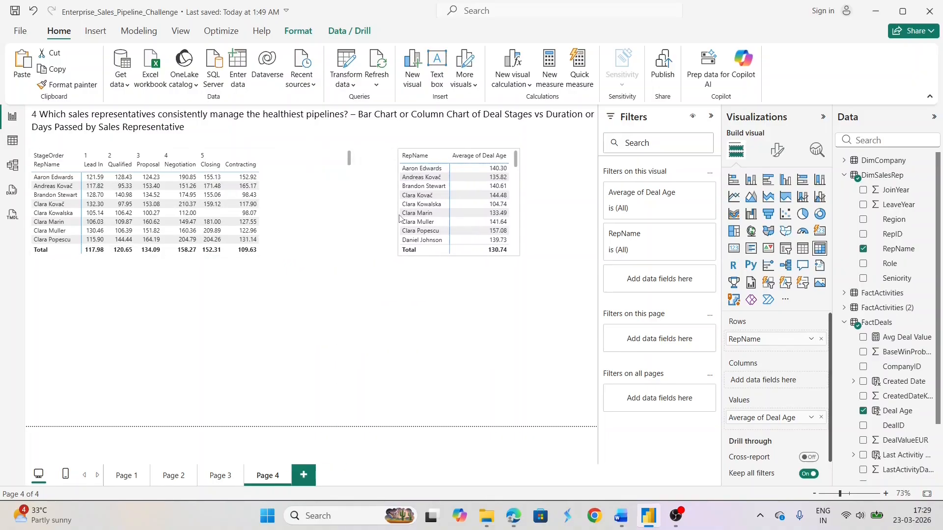
# Step: Apply the Minimal style preset to the matrix that breaks deal age down by stage
pyautogui.click(303, 193)
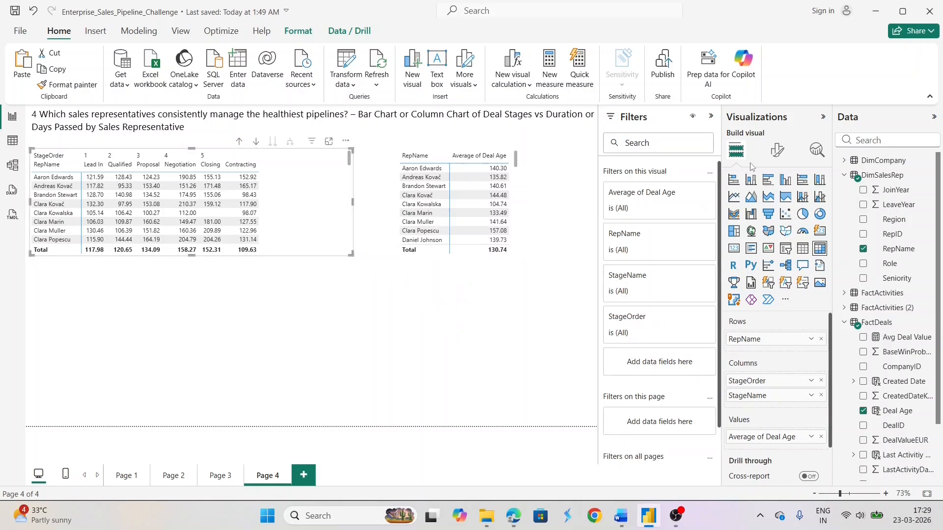
pyautogui.click(778, 155)
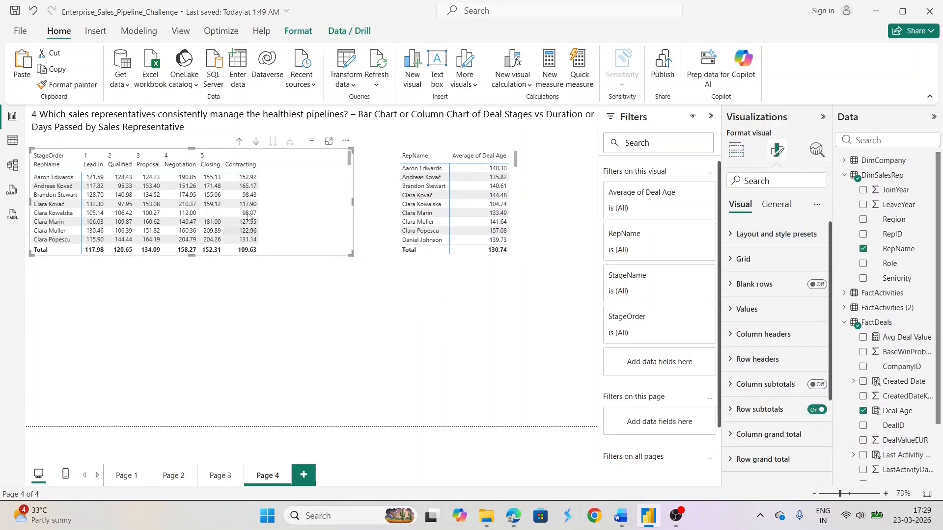
pyautogui.click(737, 233)
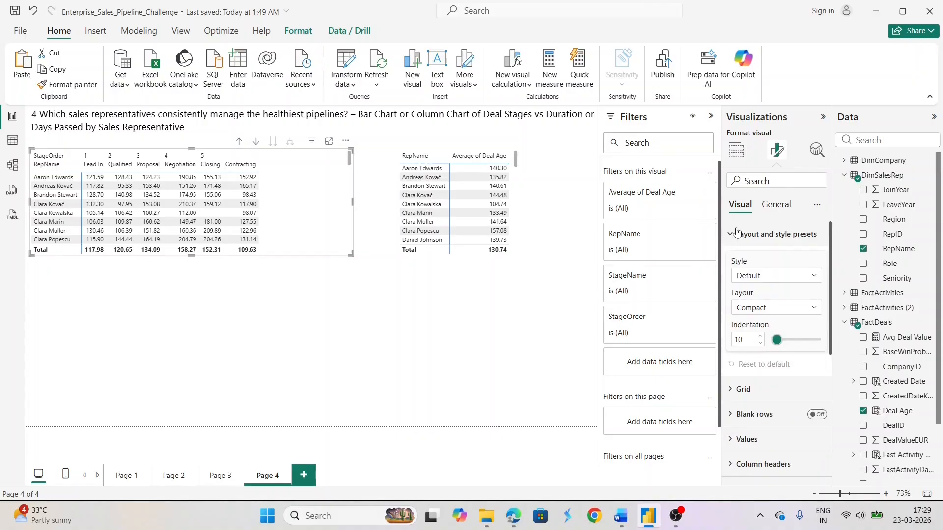
pyautogui.click(772, 279)
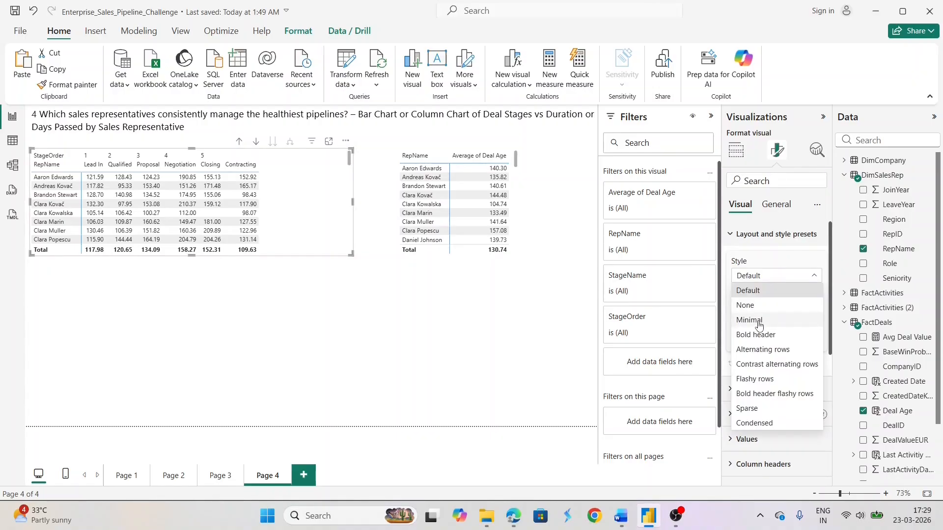
pyautogui.click(758, 321)
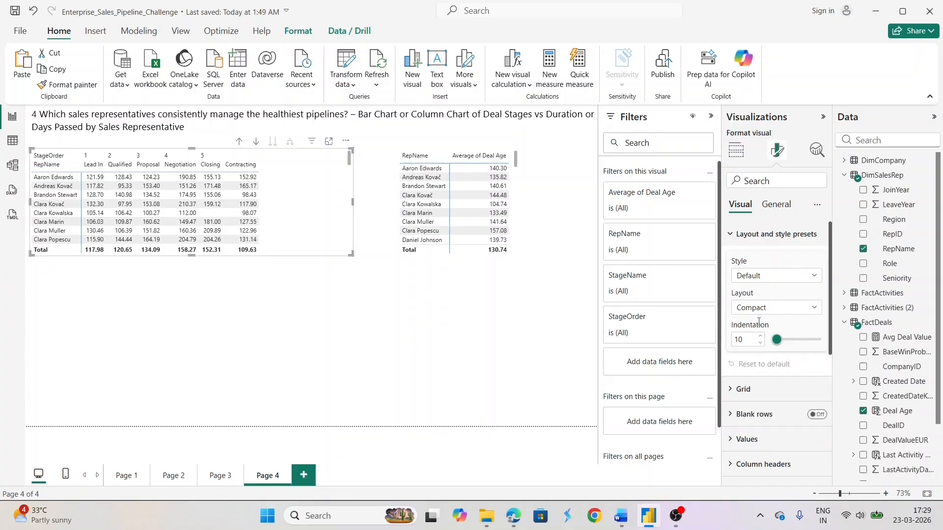
# Step: Apply the Minimal style preset to the smaller matrix of average Deal Age by RepName
pyautogui.click(517, 164)
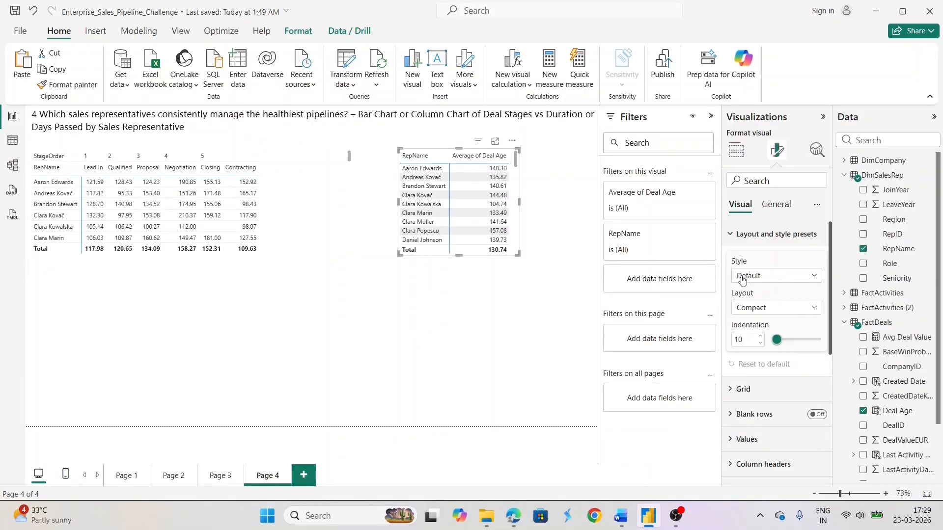
pyautogui.click(742, 278)
pyautogui.click(751, 321)
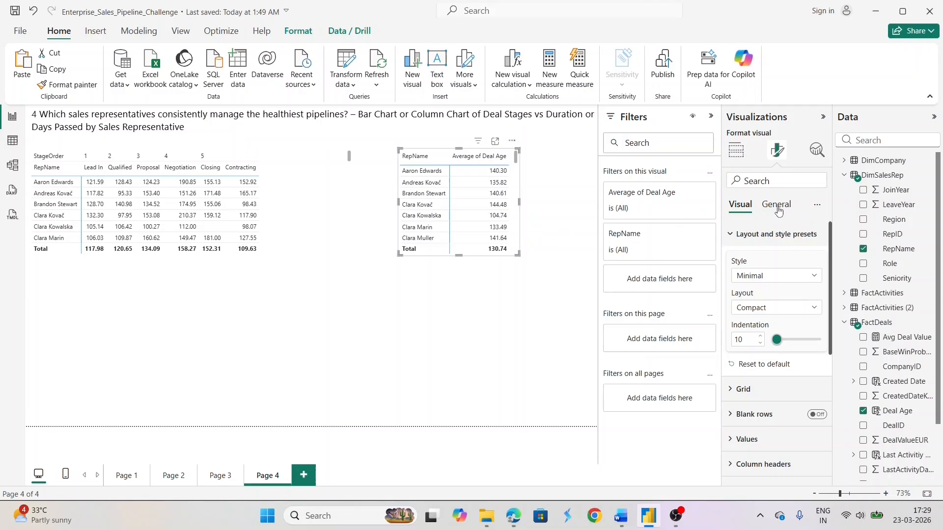
# Step: Turn on data bars for Average of Deal Age in the smaller RepName matrix
pyautogui.scroll(-5, 759, 386)
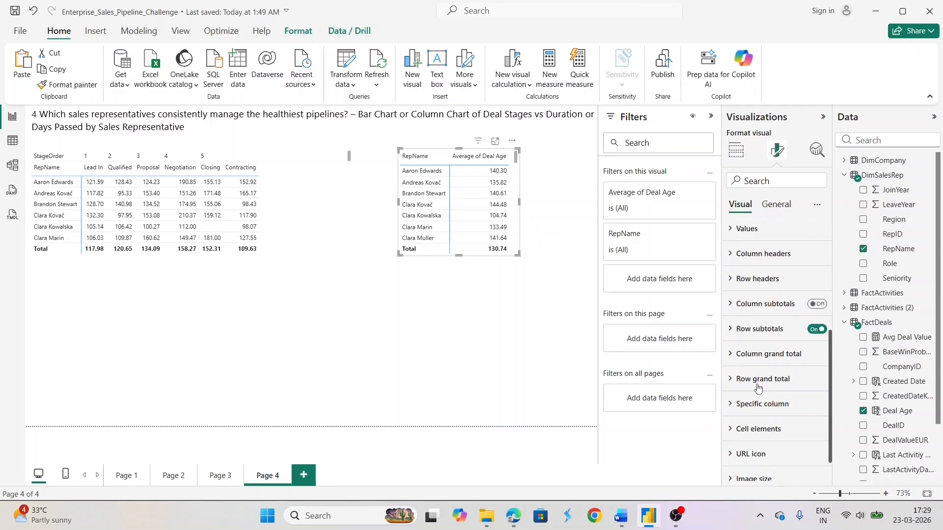
pyautogui.scroll(-1, 759, 388)
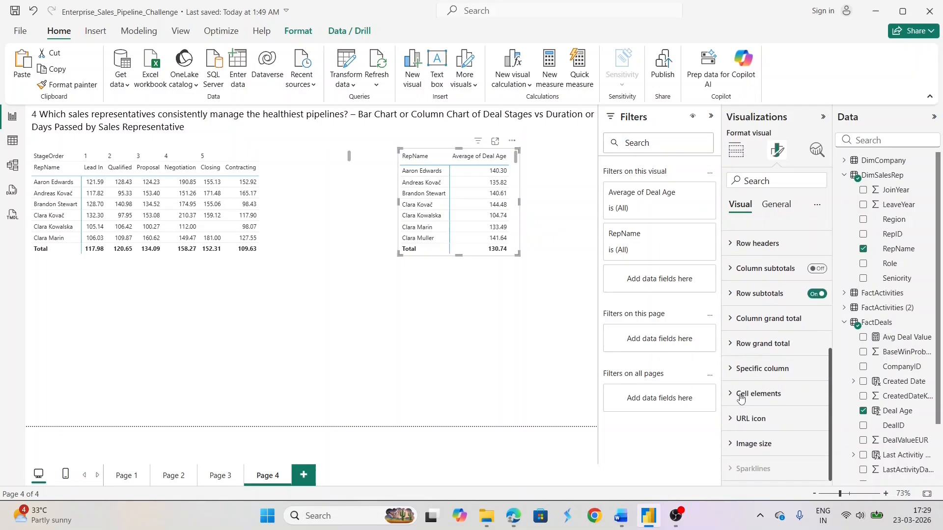
pyautogui.click(741, 395)
pyautogui.scroll(-4, 751, 363)
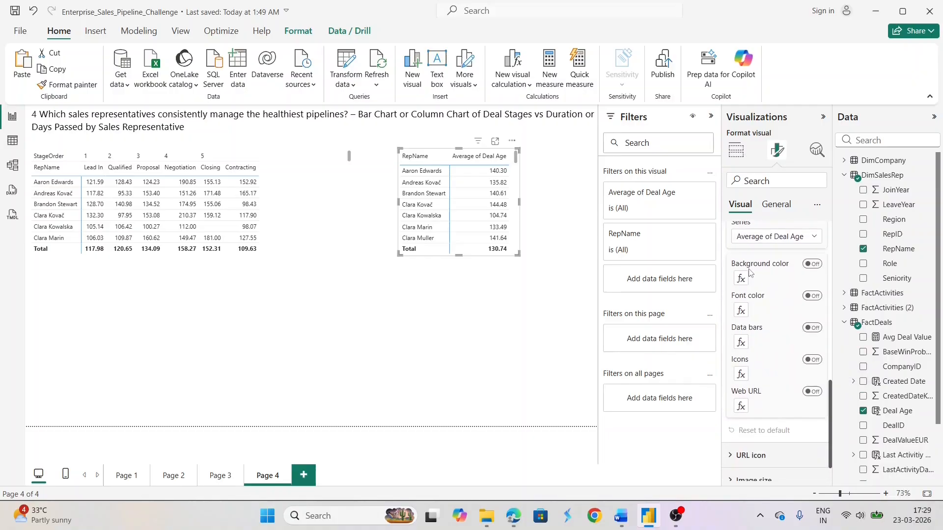
pyautogui.click(822, 329)
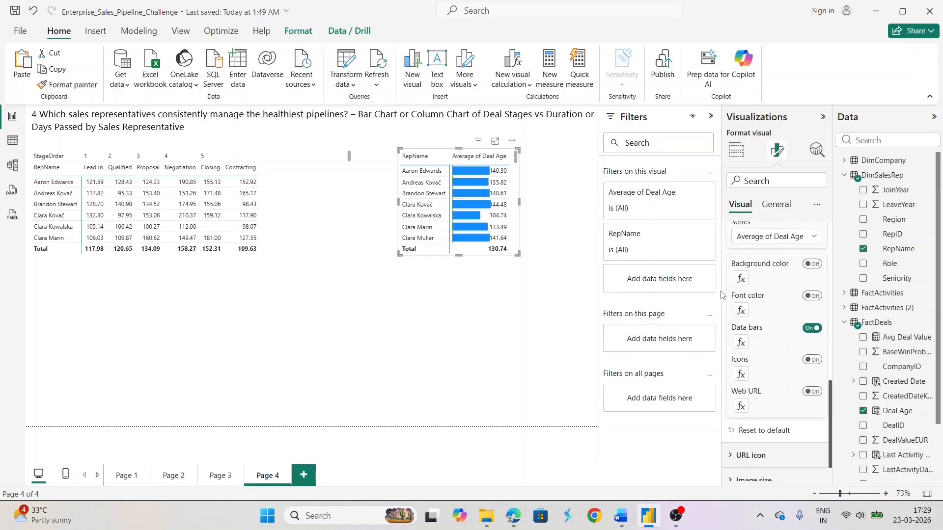
pyautogui.click(741, 342)
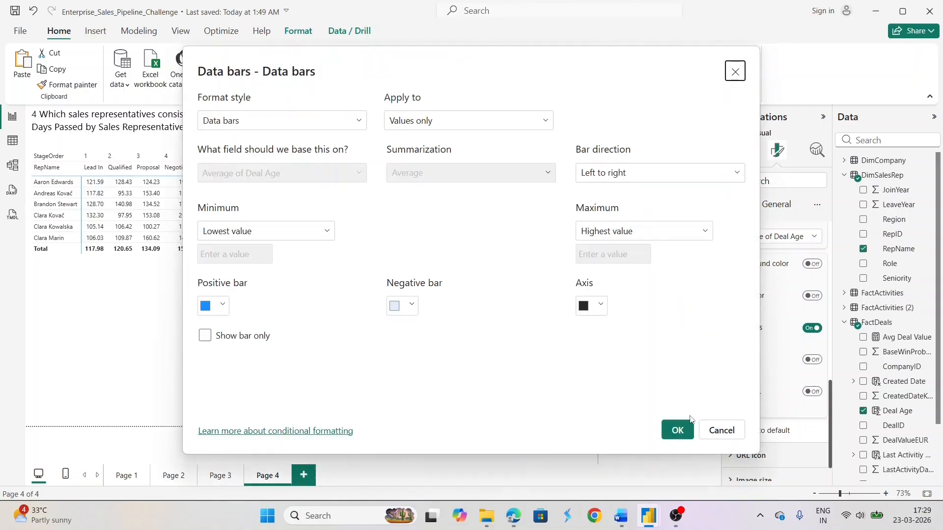
pyautogui.click(721, 430)
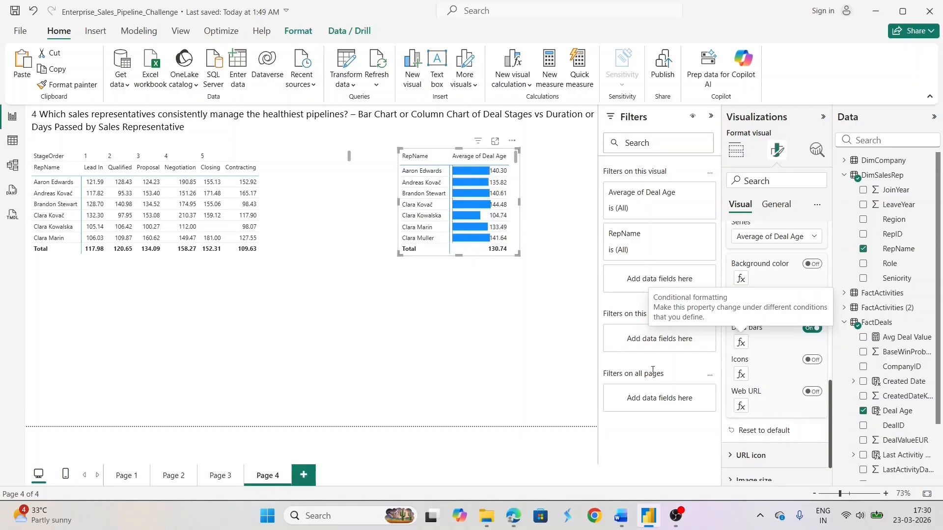
# Step: Set the positive bar color of the smaller matrix's data bars to White, 10% darker
pyautogui.click(741, 342)
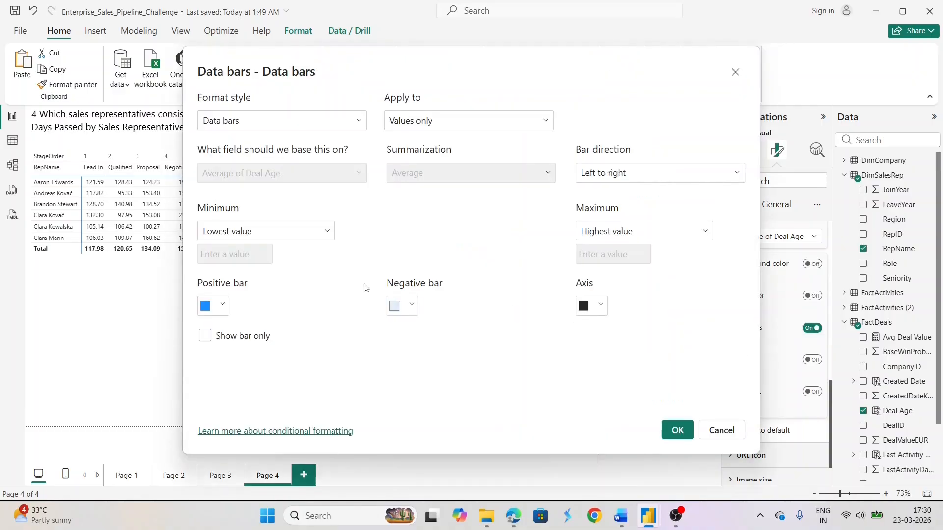
pyautogui.click(219, 308)
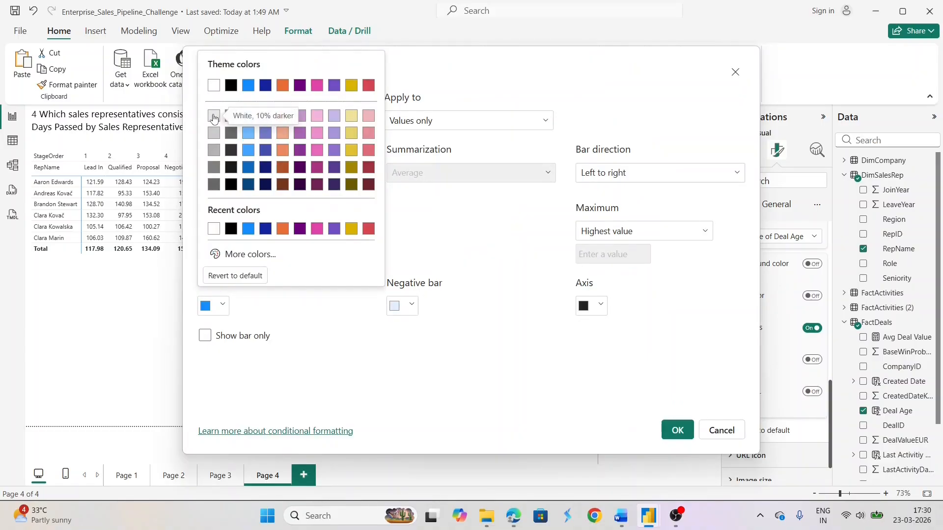
pyautogui.click(214, 117)
pyautogui.click(677, 430)
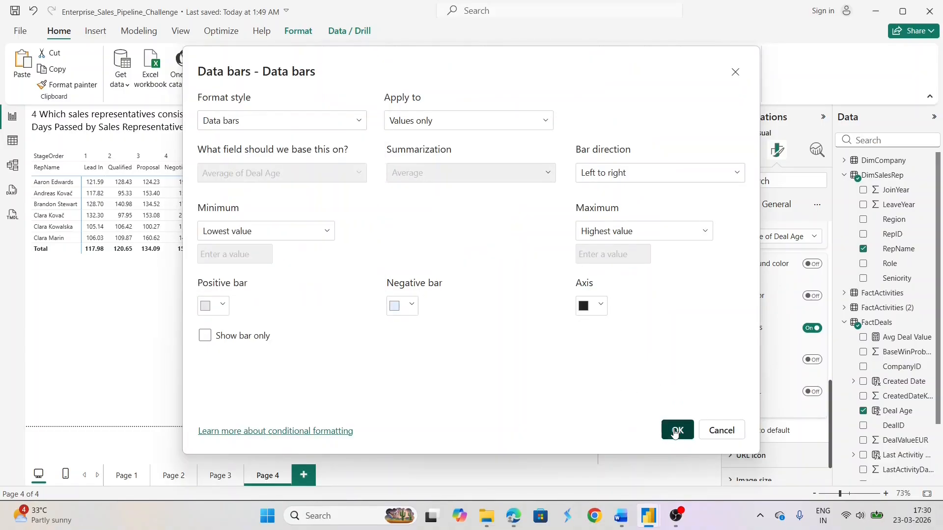
# Step: Turn on data bars for Average of Deal Age in the stage breakdown matrix, with a light grey positive bar color
pyautogui.click(322, 212)
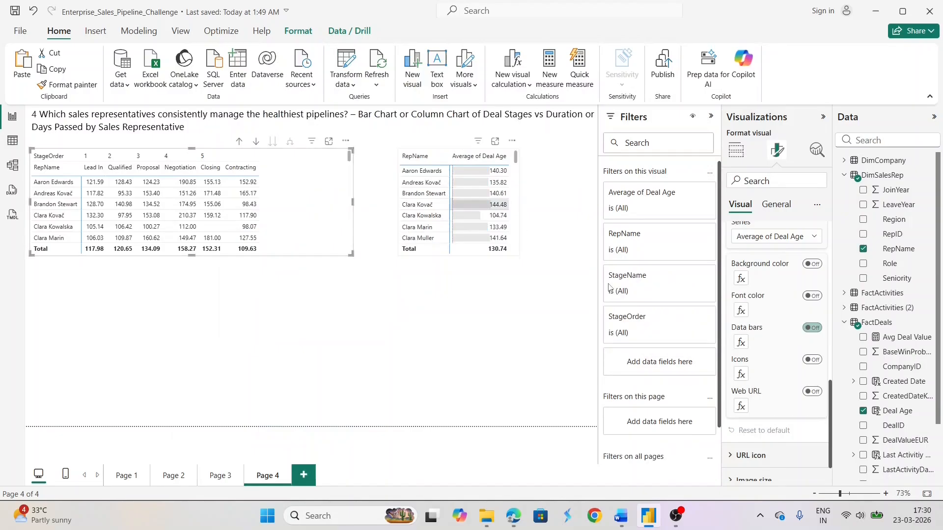
pyautogui.click(812, 328)
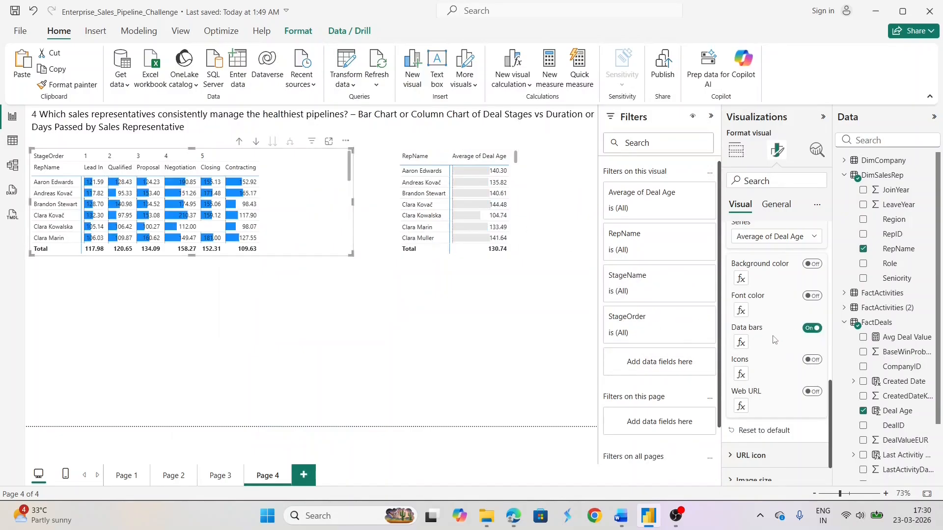
pyautogui.click(741, 342)
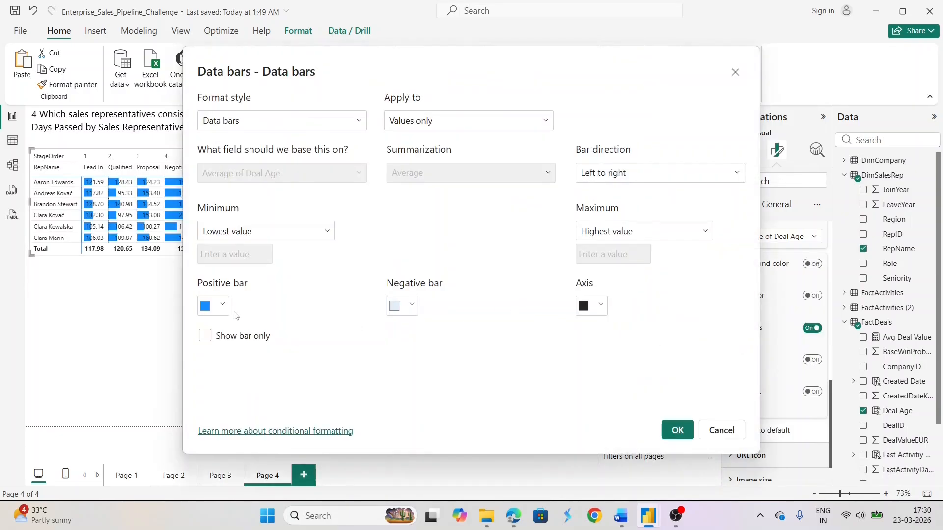
pyautogui.click(221, 305)
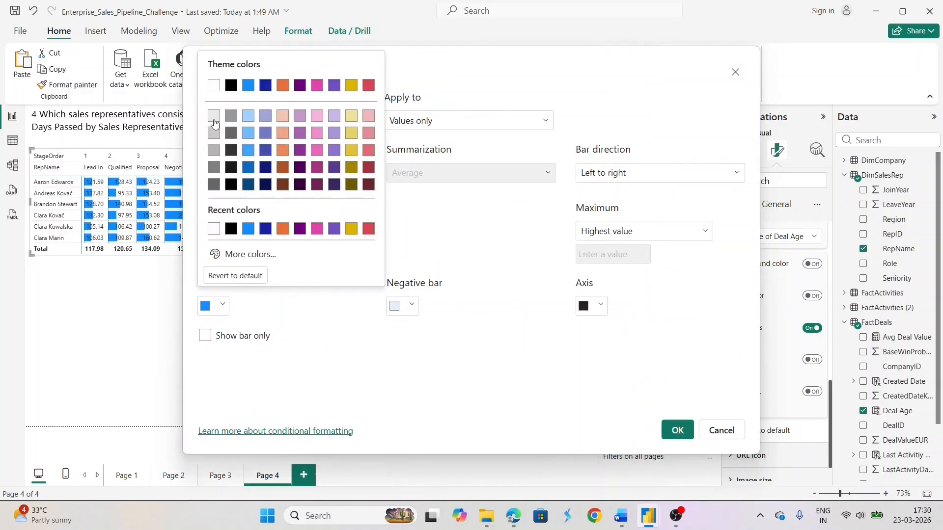
pyautogui.click(215, 125)
pyautogui.click(675, 431)
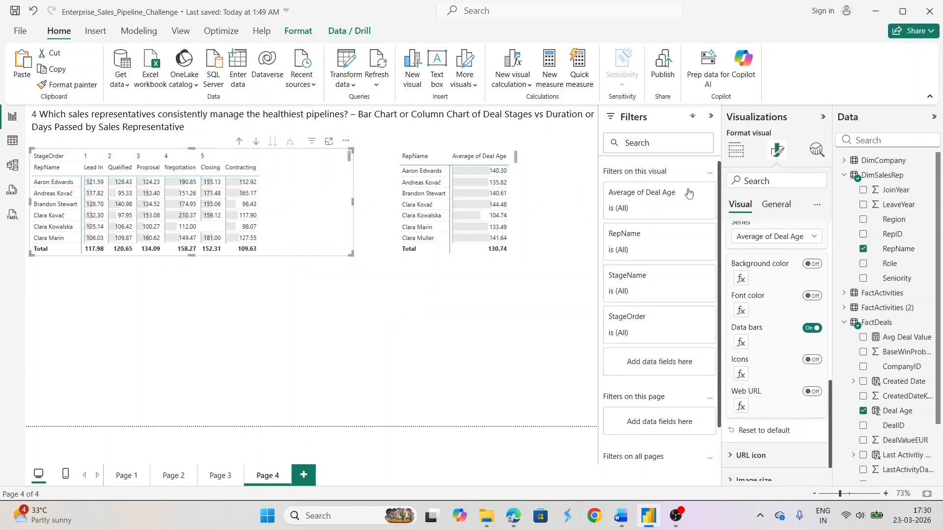
# Step: Apply a Top N filter keeping the bottom 10 RepName items by Sum of Deal Age in the stage matrix, and select Average as its aggregation
pyautogui.click(684, 236)
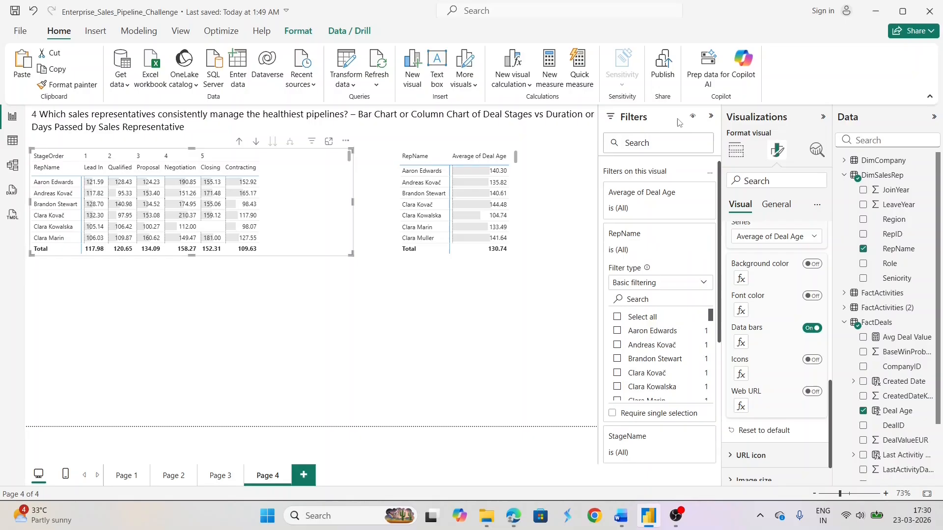
pyautogui.click(663, 284)
pyautogui.click(626, 329)
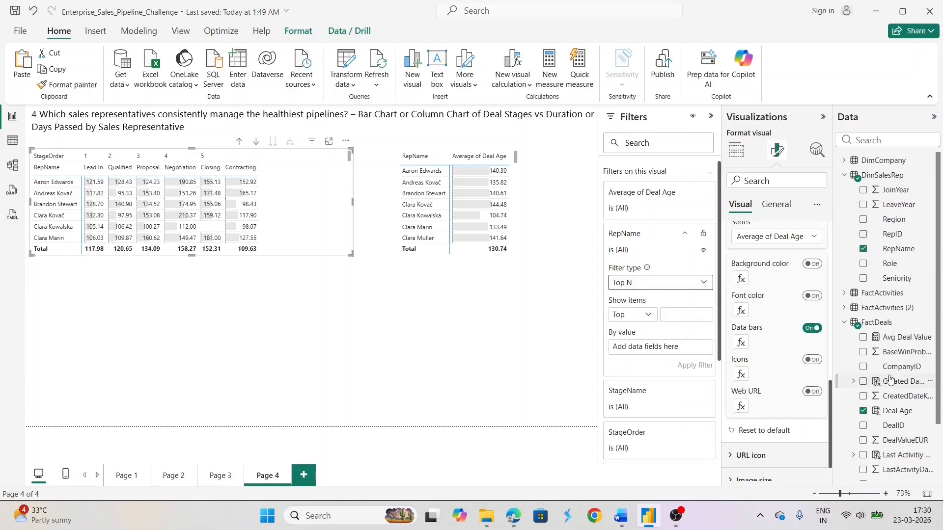
pyautogui.moveTo(898, 415); pyautogui.dragTo(668, 350)
pyautogui.write('10')
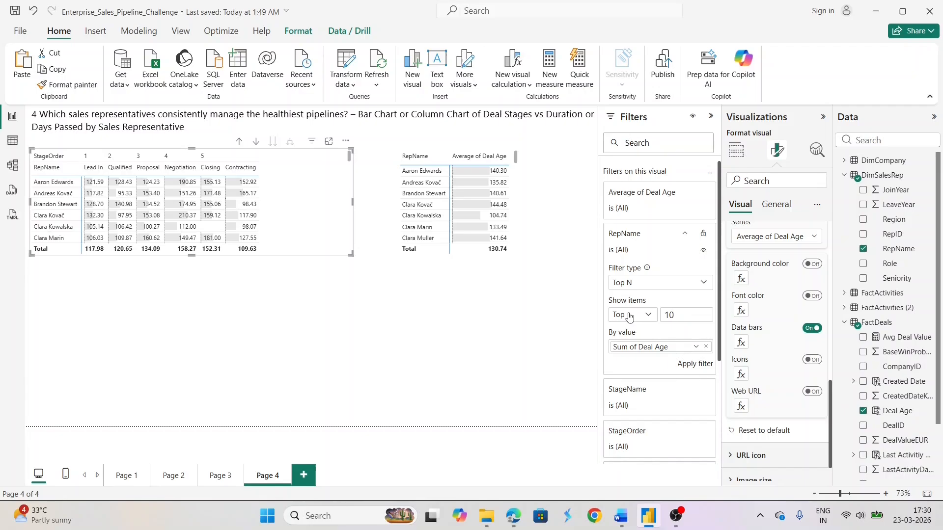
pyautogui.click(637, 317)
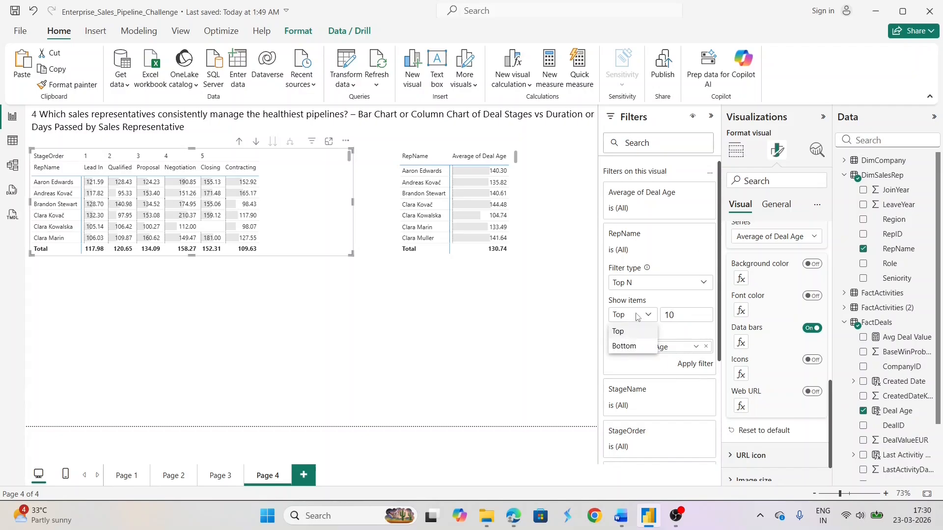
pyautogui.click(623, 347)
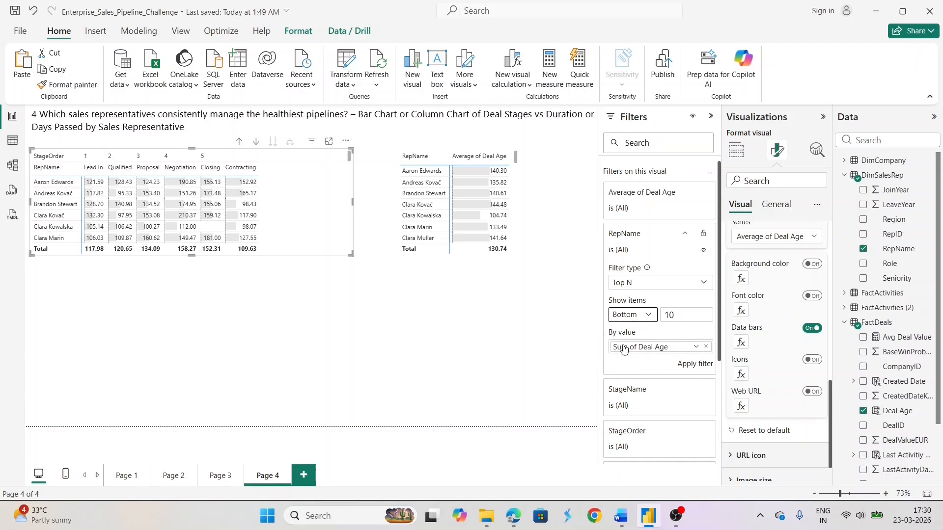
pyautogui.click(687, 364)
pyautogui.click(696, 347)
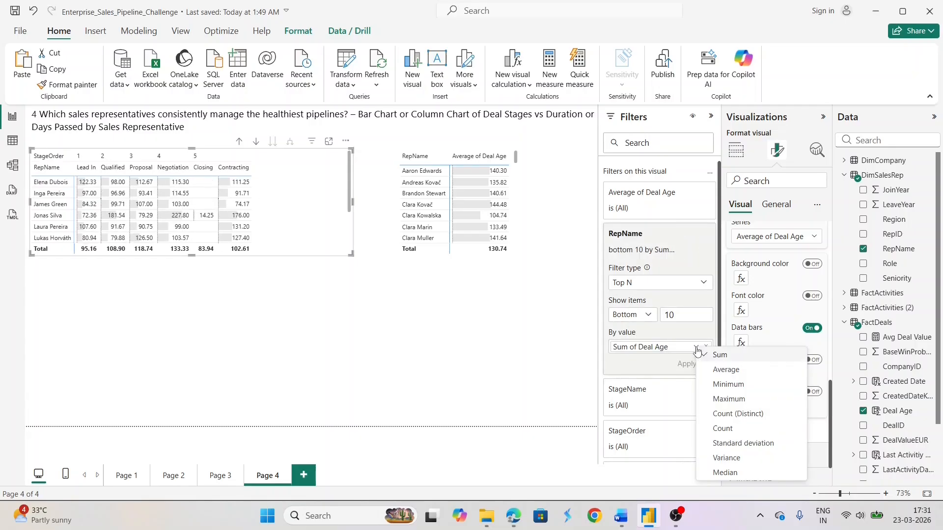
pyautogui.click(719, 370)
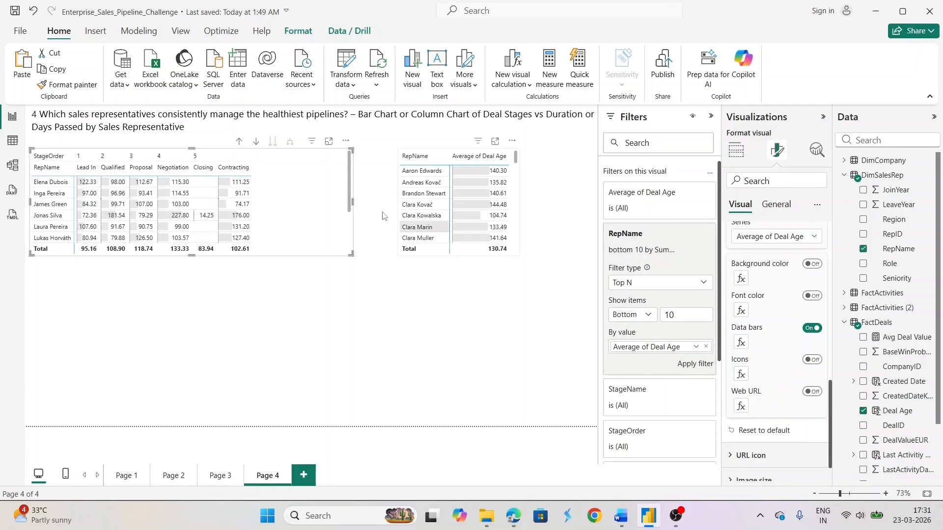
# Step: Filter the smaller matrix's RepName with Top N to the bottom 10 items by Average of Deal Age
pyautogui.click(518, 164)
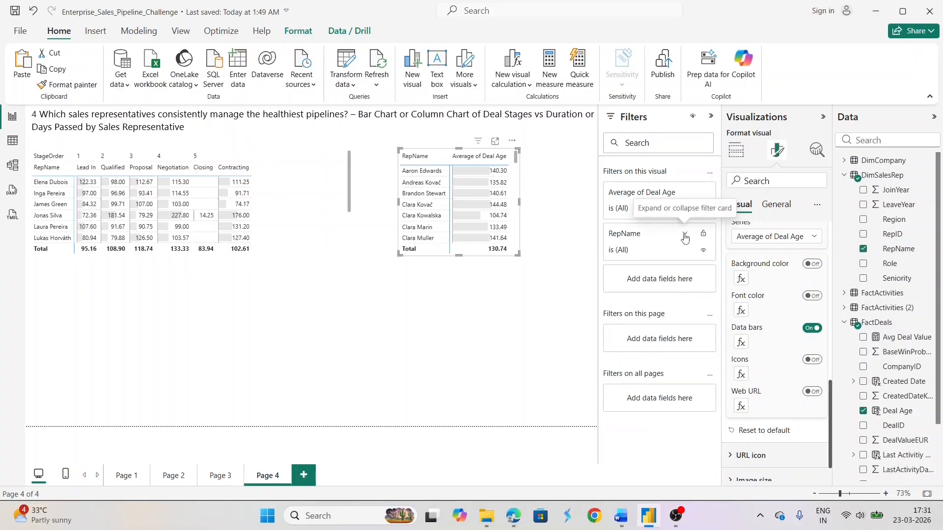
pyautogui.click(683, 235)
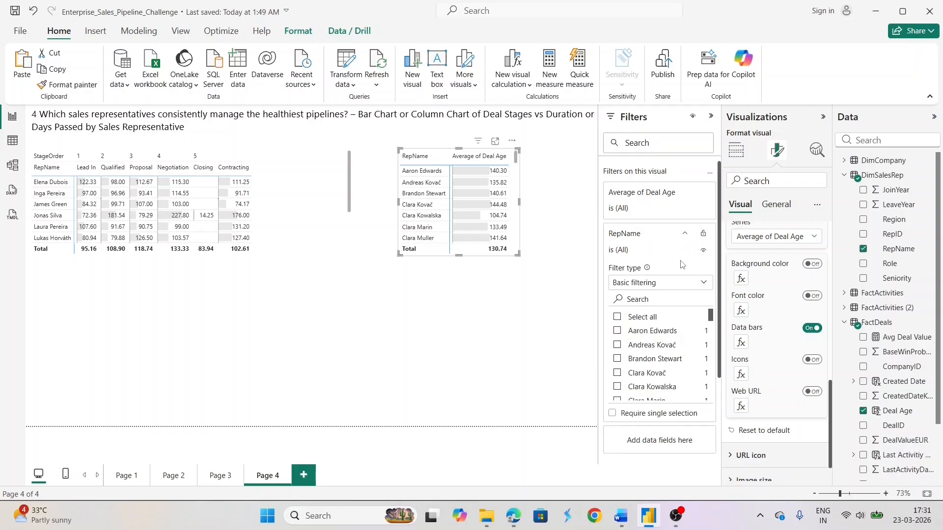
pyautogui.click(662, 283)
pyautogui.click(628, 329)
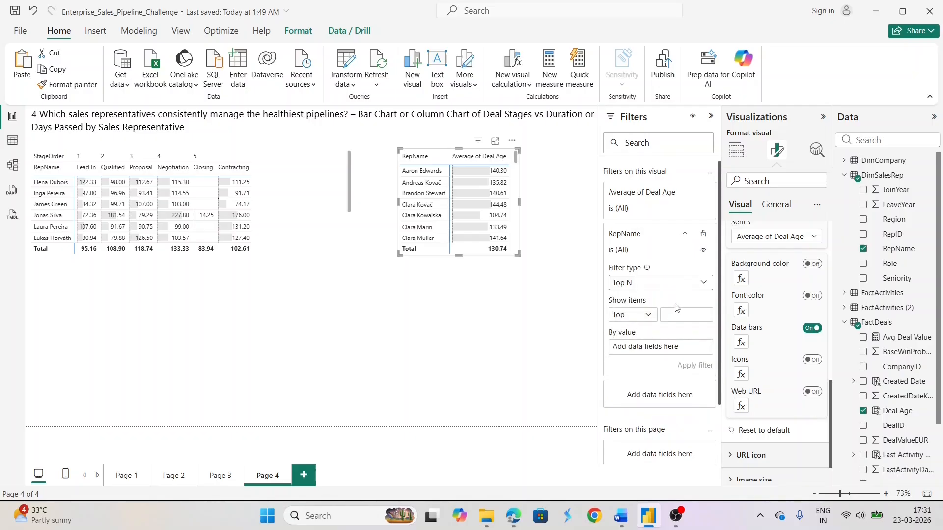
pyautogui.click(675, 310)
pyautogui.click(652, 318)
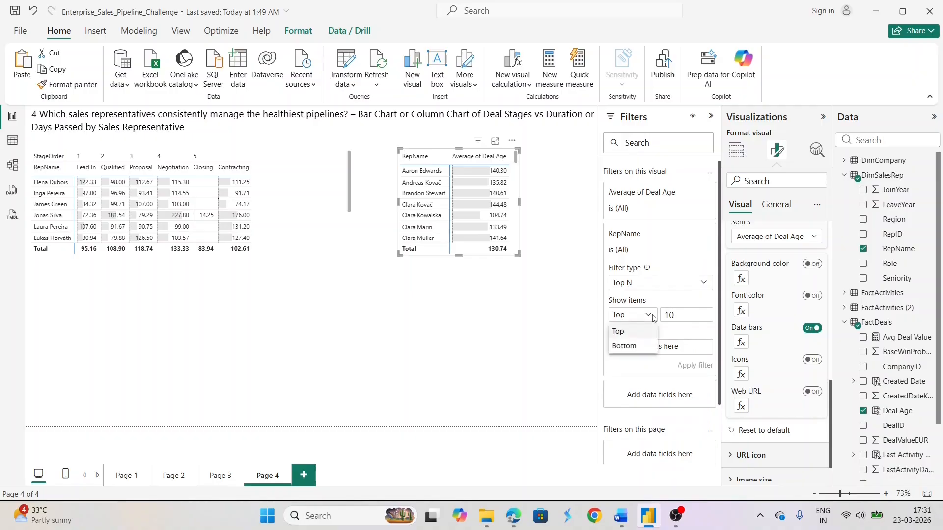
pyautogui.click(624, 346)
pyautogui.moveTo(897, 411); pyautogui.dragTo(646, 348)
pyautogui.click(696, 347)
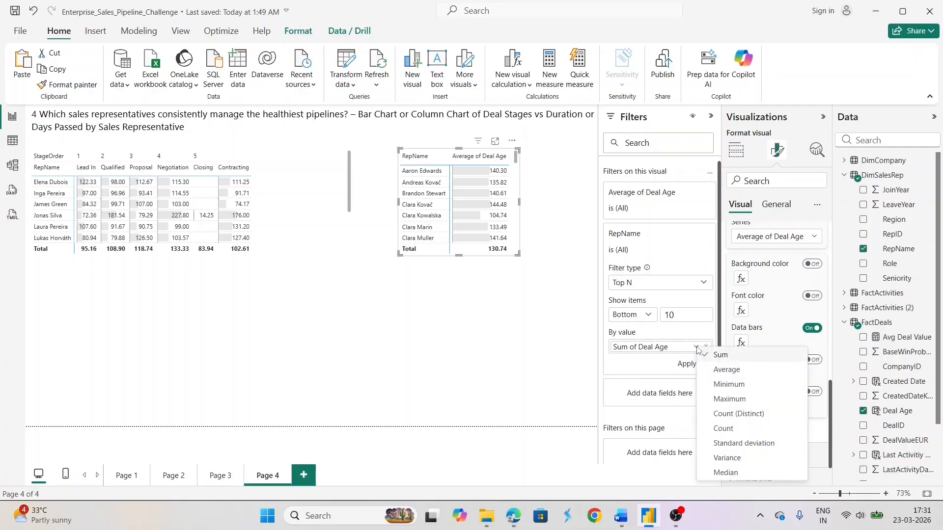
pyautogui.click(718, 374)
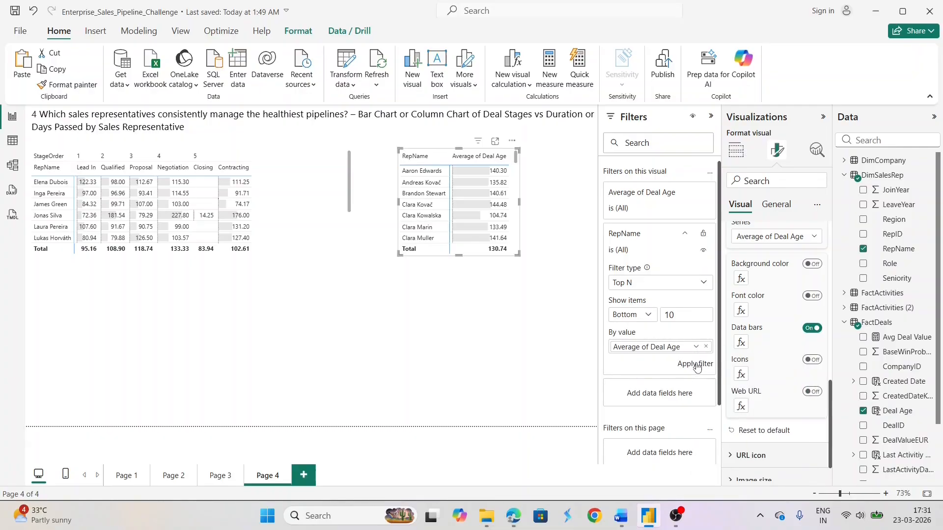
pyautogui.click(690, 363)
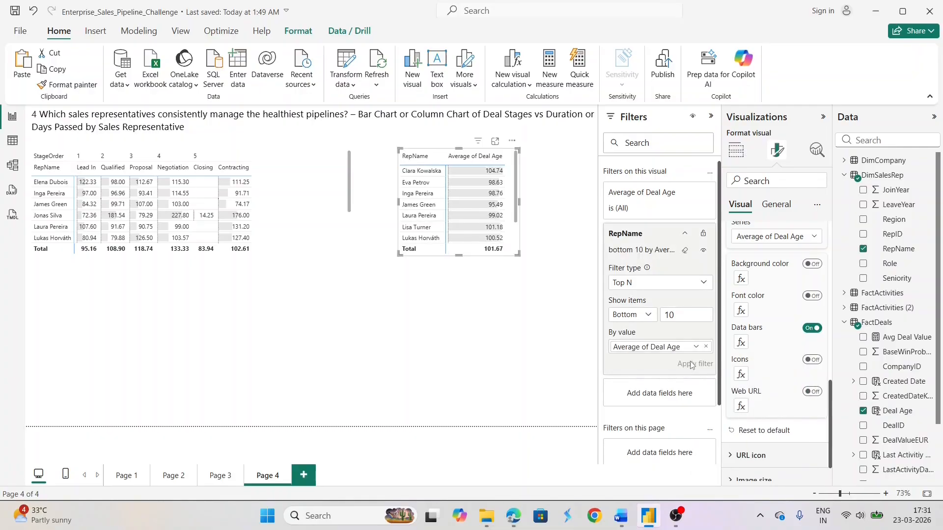
# Step: Set the column headers' resize behavior to Grow to fit in the stage breakdown matrix
pyautogui.click(319, 212)
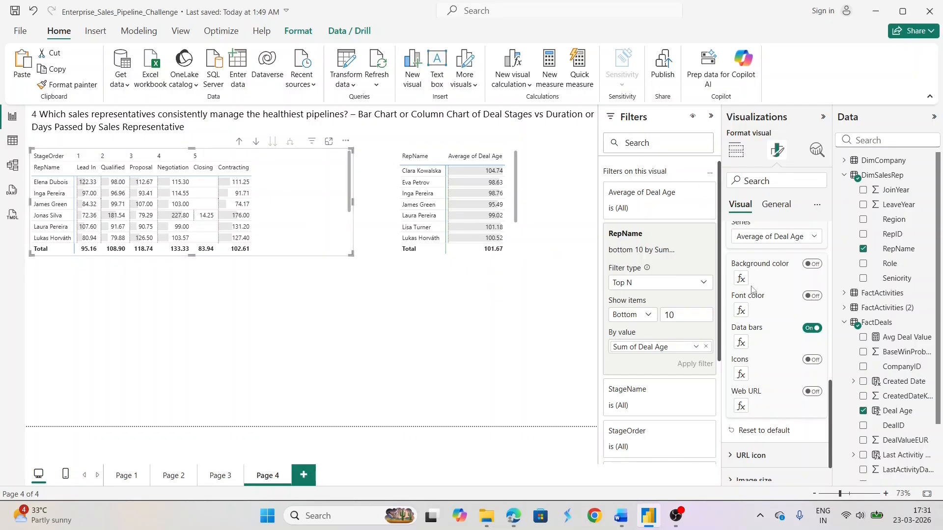
pyautogui.scroll(5, 751, 290)
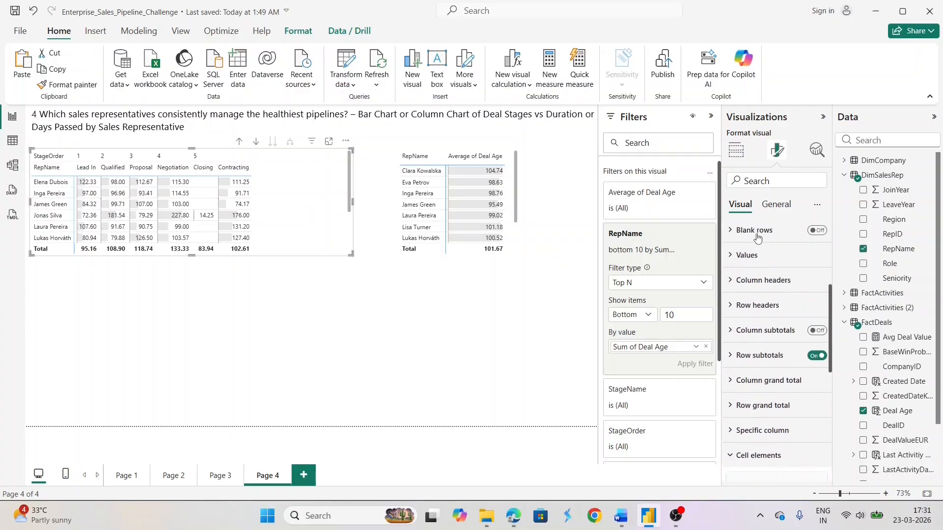
pyautogui.click(753, 286)
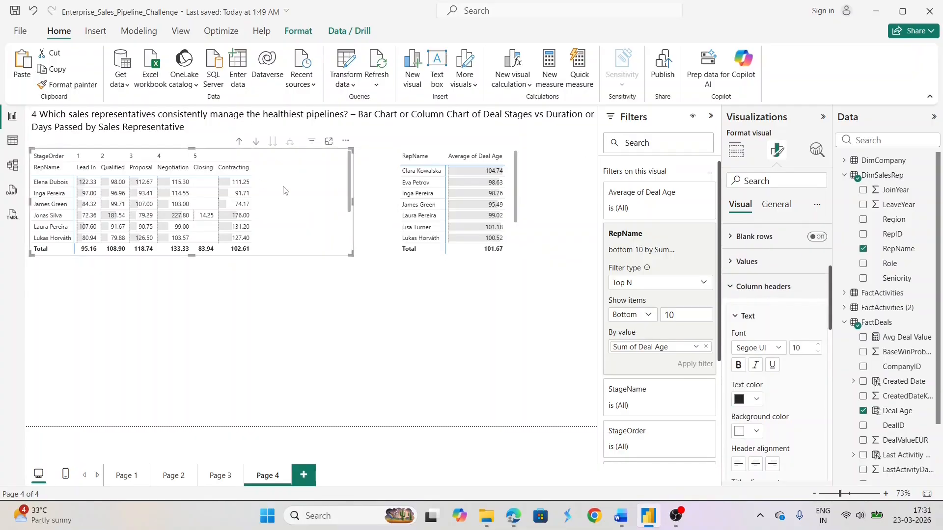
pyautogui.scroll(-3, 792, 402)
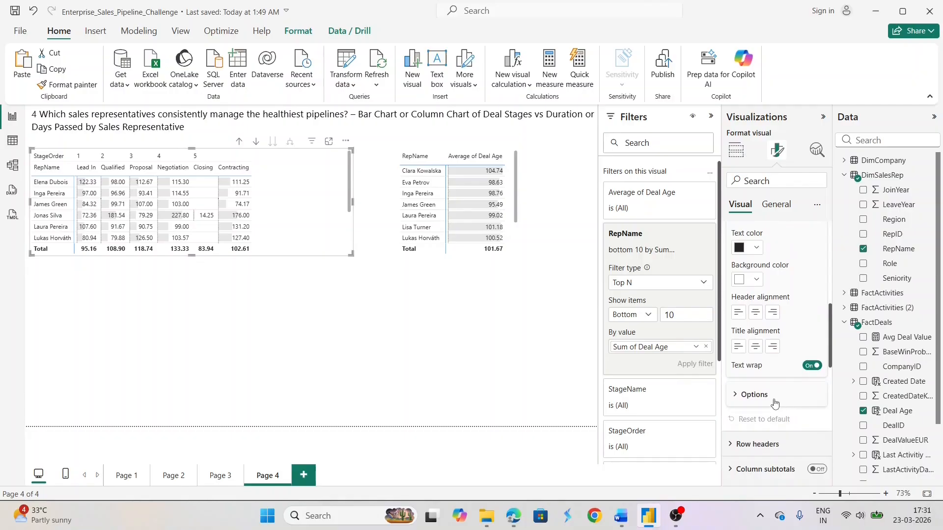
pyautogui.click(775, 398)
pyautogui.scroll(-2, 775, 401)
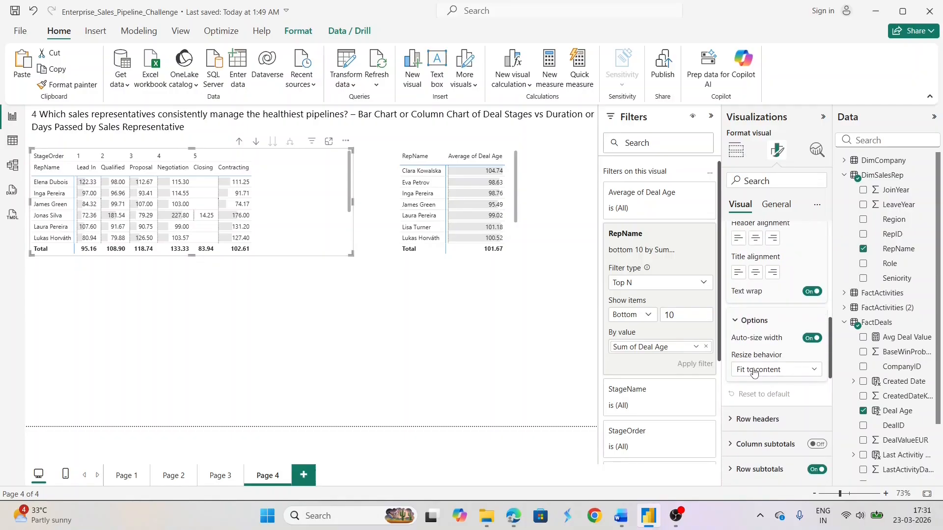
pyautogui.click(755, 374)
pyautogui.click(758, 397)
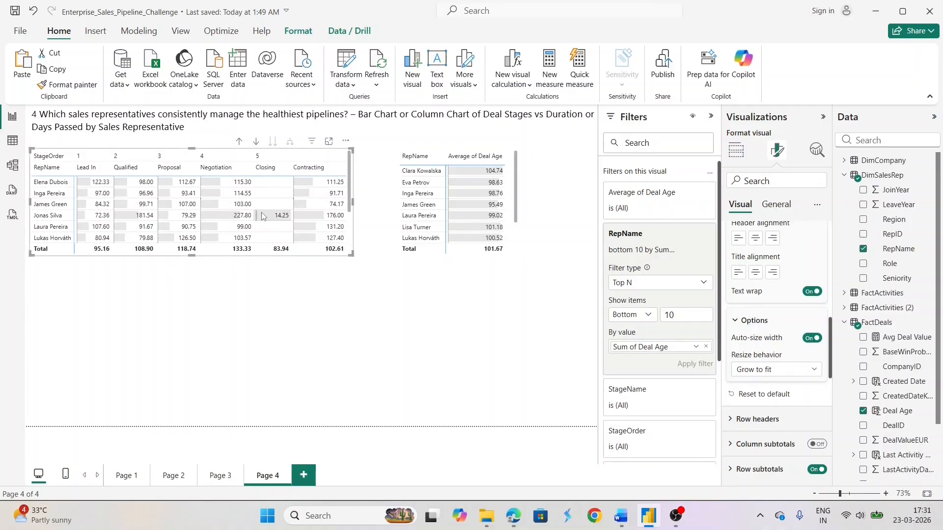
# Step: Set the column headers' resize behavior to Grow to fit in the smaller matrix
pyautogui.click(515, 167)
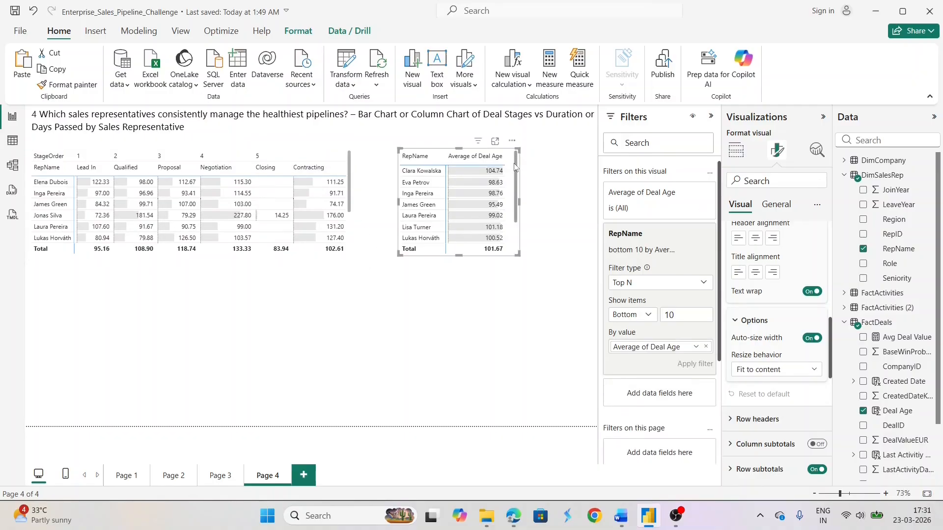
pyautogui.click(799, 375)
pyautogui.click(767, 399)
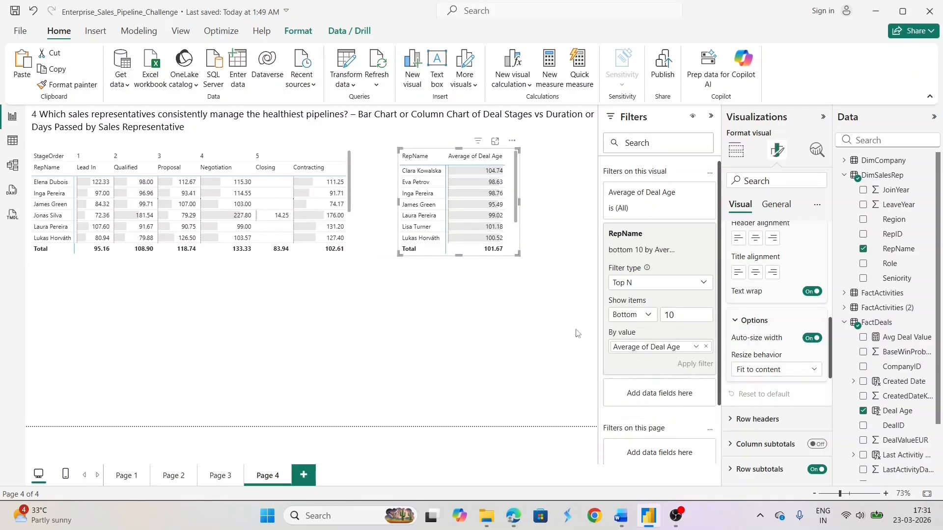
pyautogui.click(515, 322)
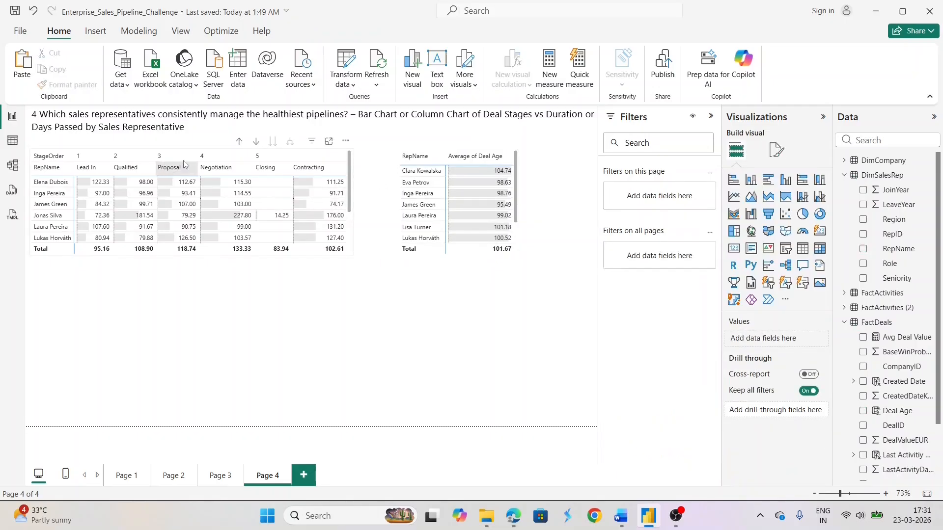
# Step: Enlarge the smaller matrix to fit all ten representatives and move it to the right edge of the report page
pyautogui.click(516, 189)
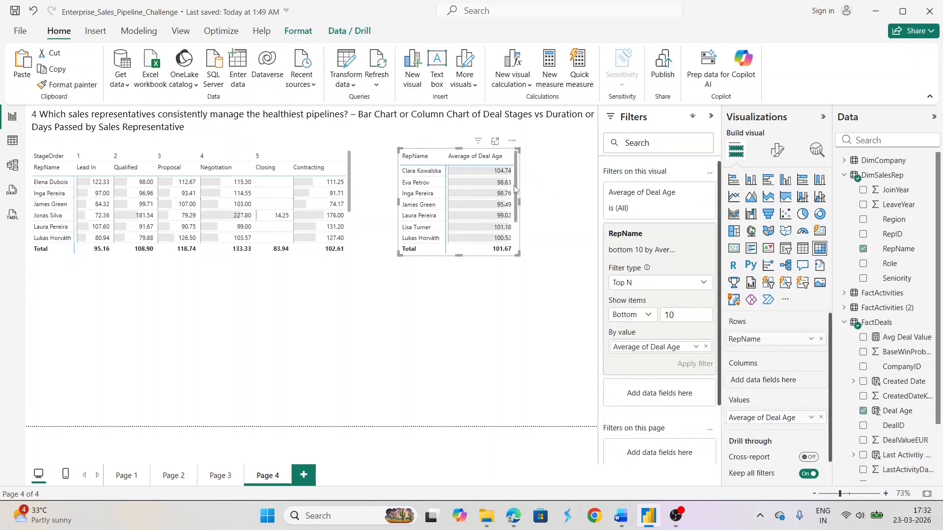
pyautogui.moveTo(517, 254); pyautogui.dragTo(529, 300)
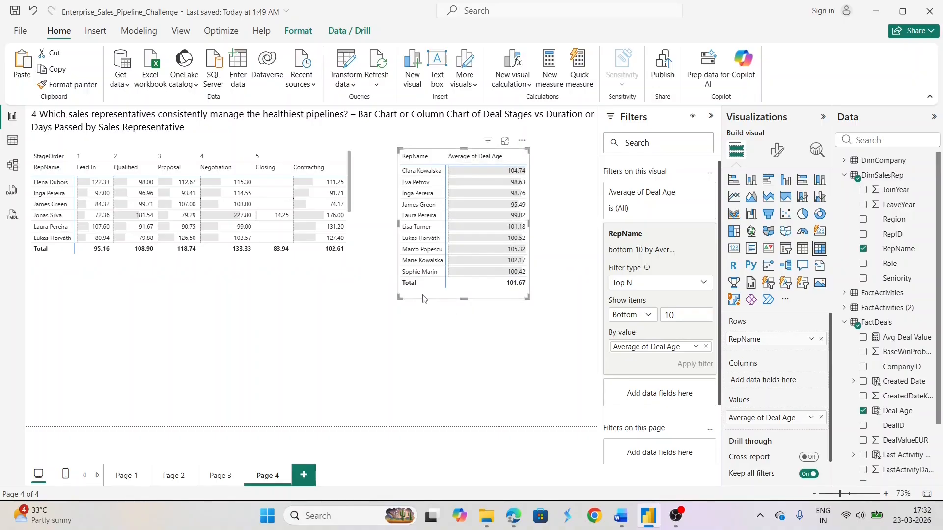
pyautogui.moveTo(442, 297); pyautogui.dragTo(507, 290)
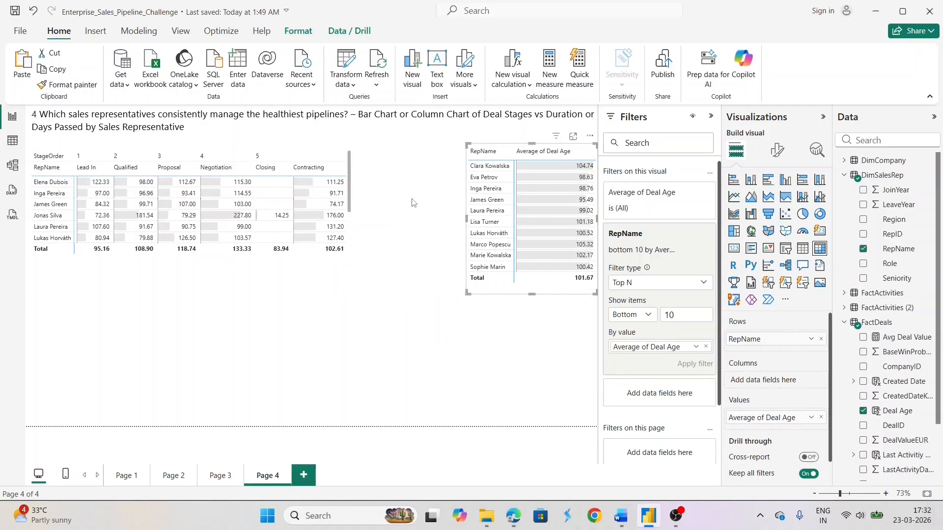
# Step: Move the stage breakdown matrix directly beside the smaller matrix and extend its height to match
pyautogui.click(347, 160)
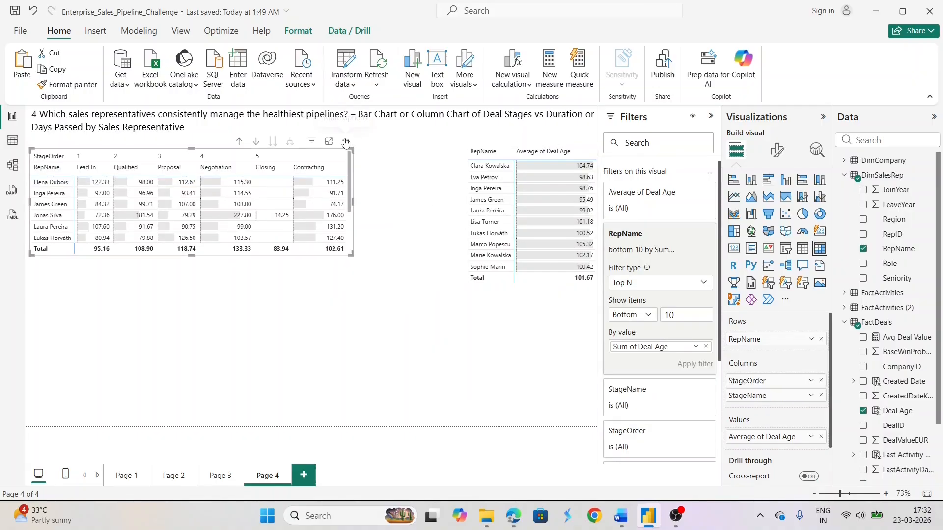
pyautogui.moveTo(348, 145); pyautogui.dragTo(458, 142)
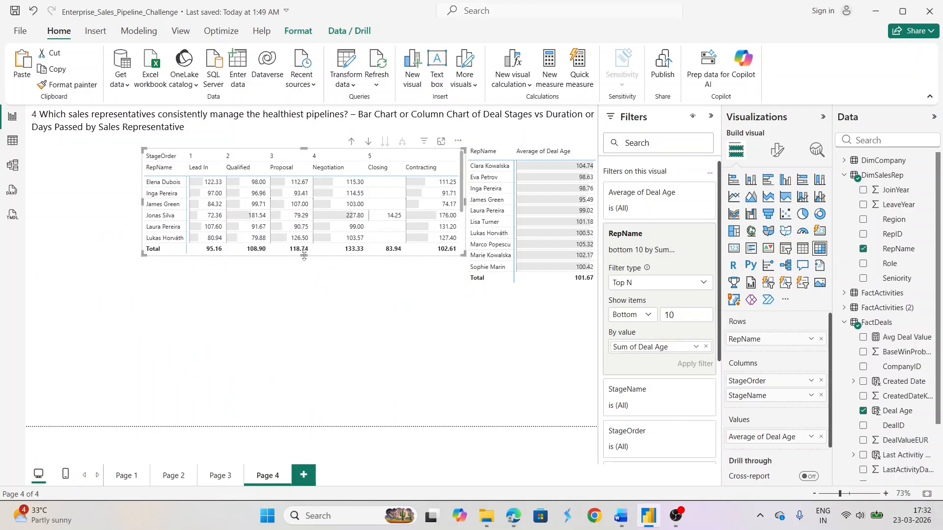
pyautogui.moveTo(305, 263); pyautogui.dragTo(308, 295)
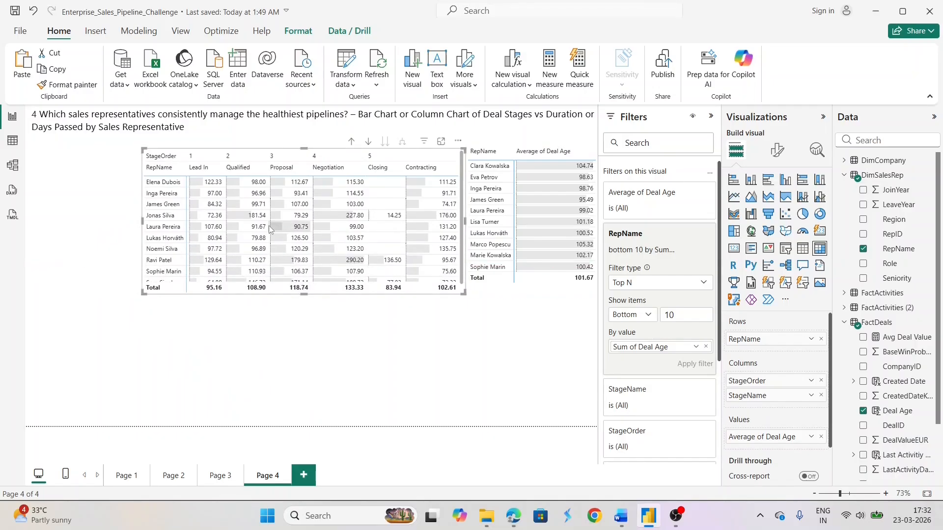
pyautogui.scroll(-1, 269, 226)
pyautogui.scroll(1, 269, 230)
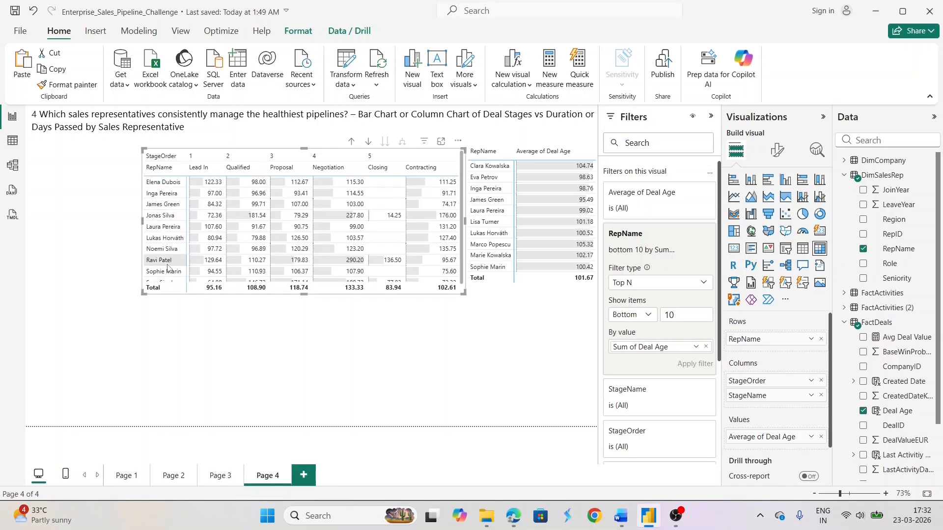
pyautogui.scroll(-1, 168, 268)
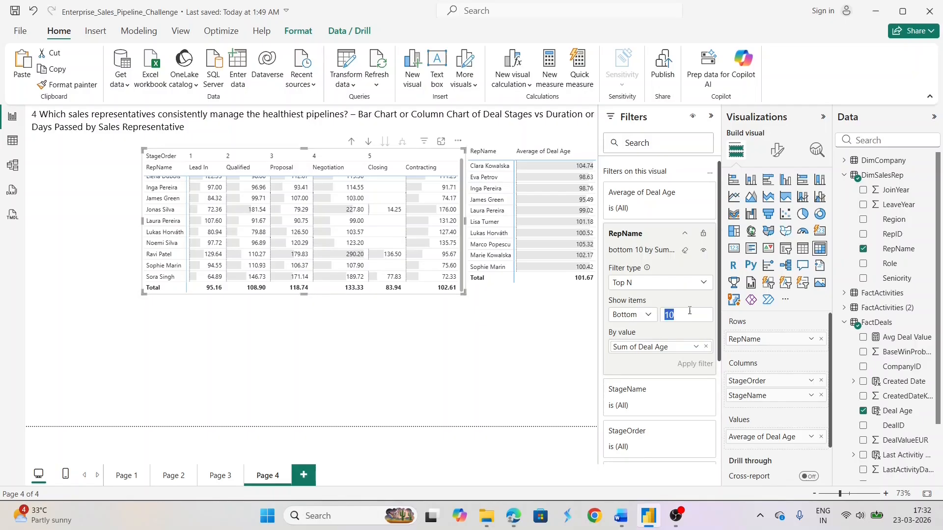
# Step: Limit the RepName Top N filter to the bottom 7 items in both matrices, and lower the smaller matrix's upper edge to align their rows
pyautogui.write('7')
pyautogui.press('Return')
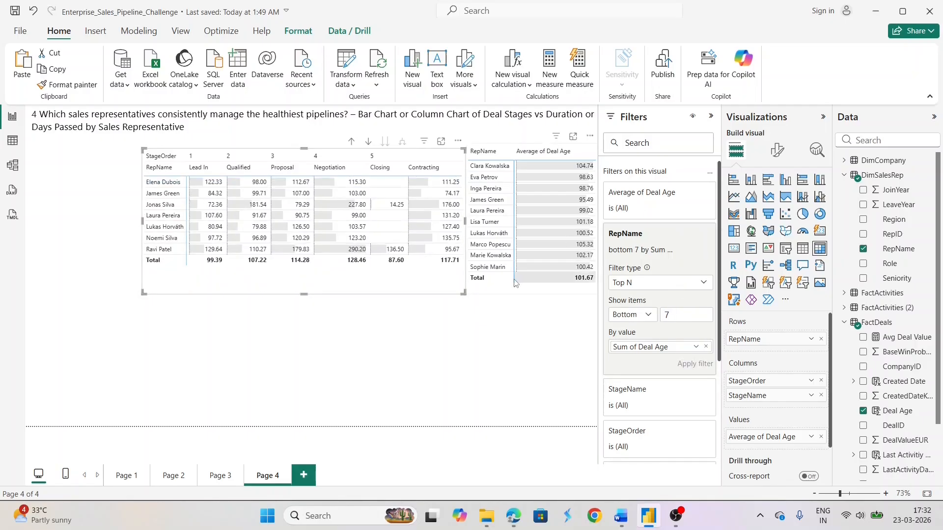
pyautogui.click(499, 293)
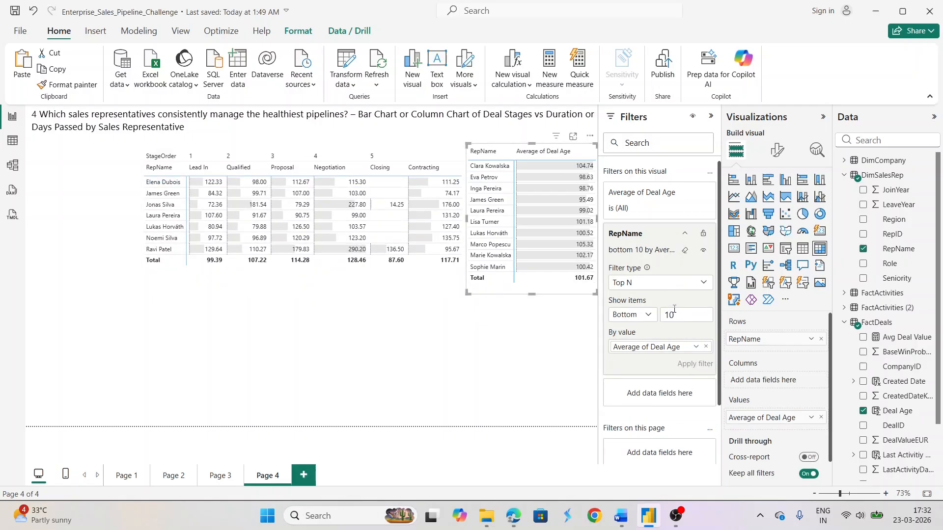
pyautogui.write('7')
pyautogui.press('Return')
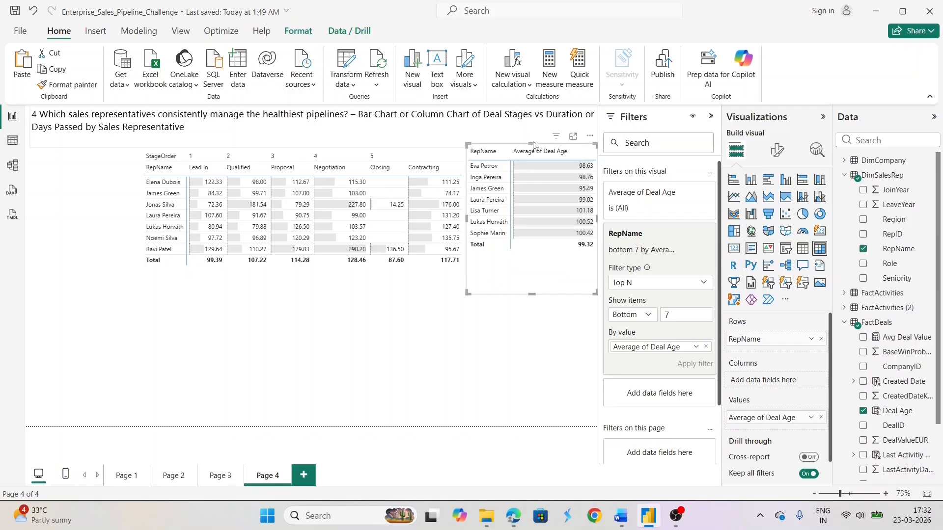
pyautogui.moveTo(531, 143); pyautogui.dragTo(533, 162)
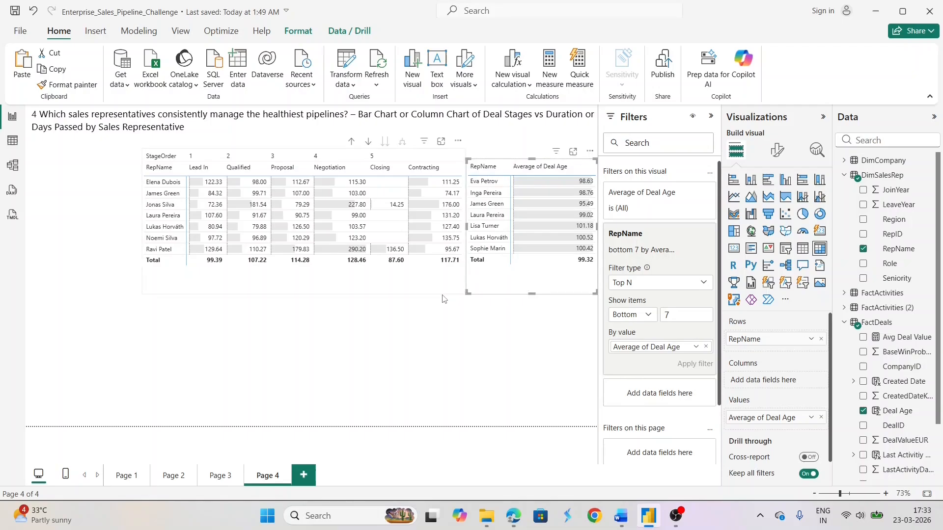
# Step: Add a ProductCategory slicer, shrink it and place it in the empty space left of the stage breakdown matrix
pyautogui.click(71, 245)
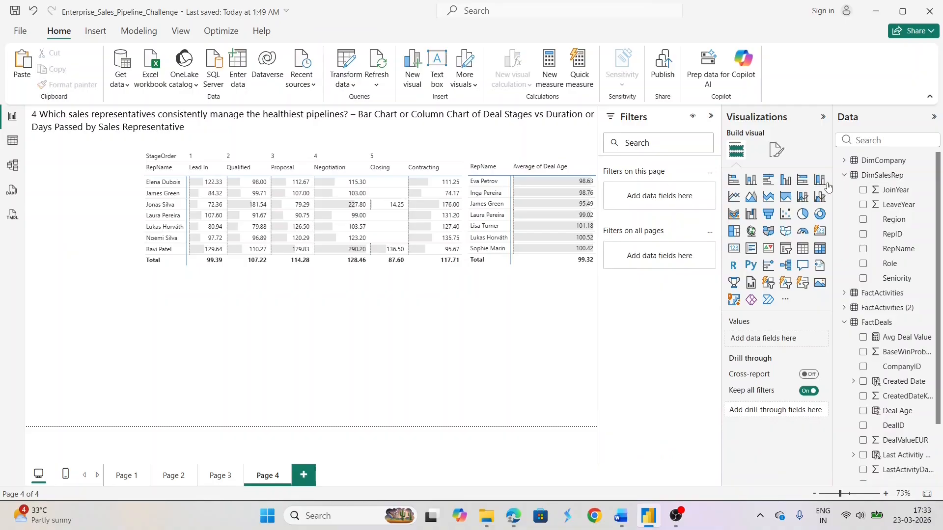
pyautogui.click(786, 249)
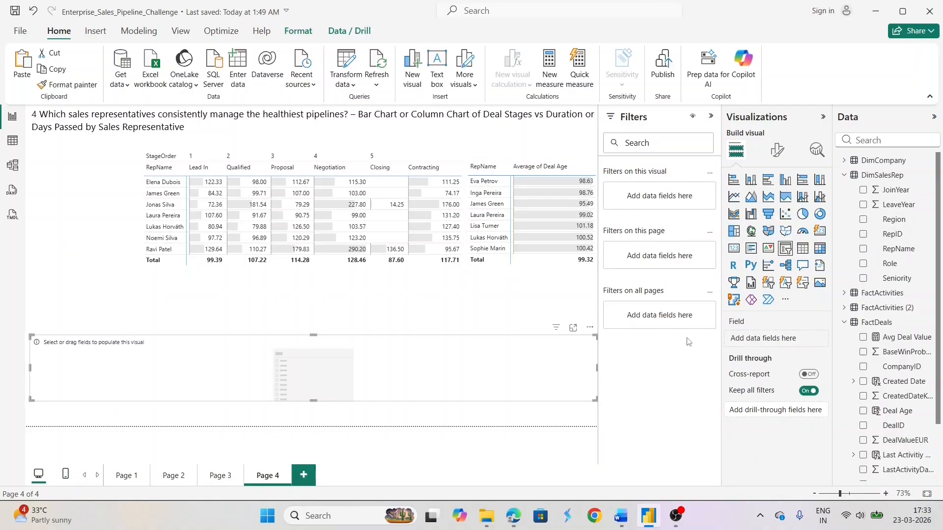
pyautogui.scroll(-3, 864, 422)
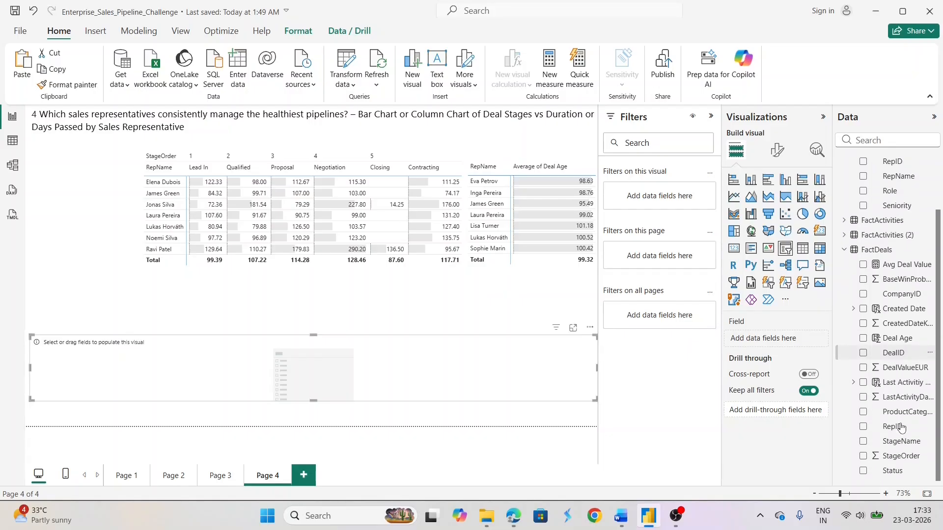
pyautogui.click(862, 416)
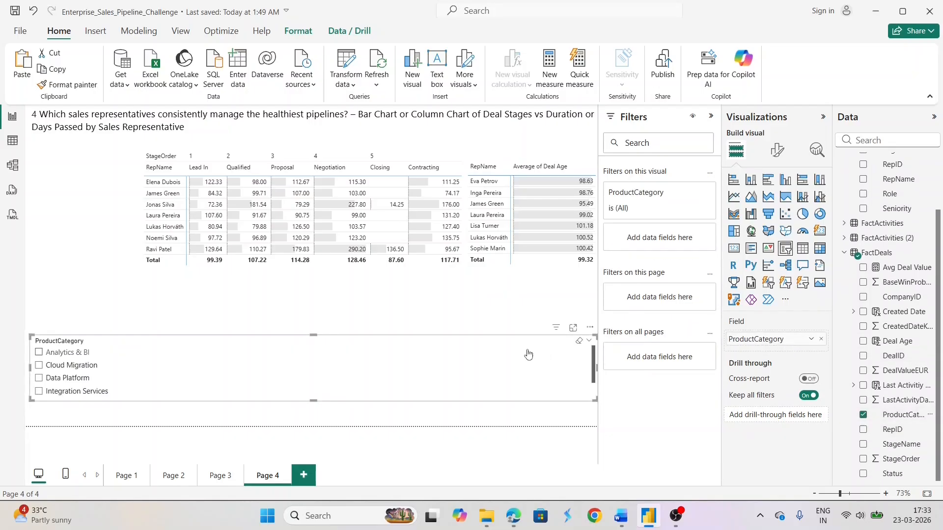
pyautogui.moveTo(594, 338); pyautogui.dragTo(61, 174)
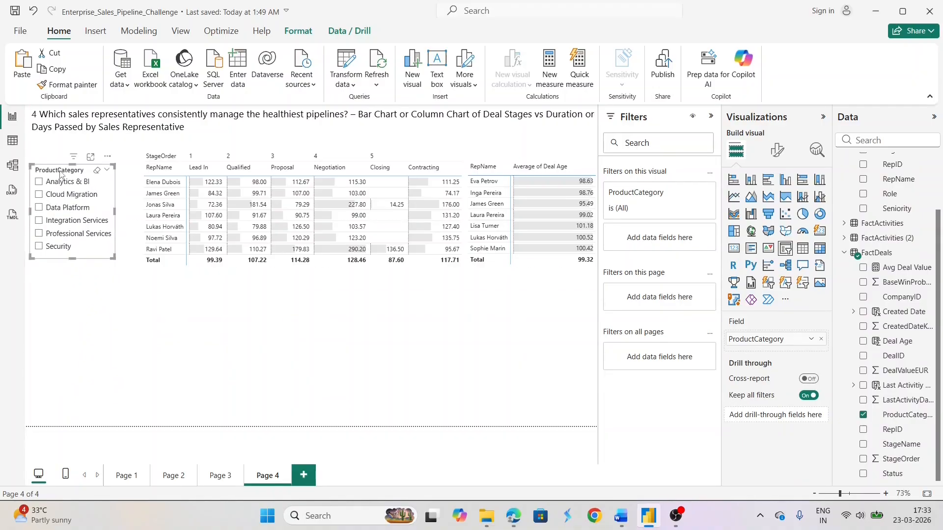
# Step: Select Analytics & BI in the ProductCategory slicer and compare the RepName filter settings of the two matrices
pyautogui.click(39, 181)
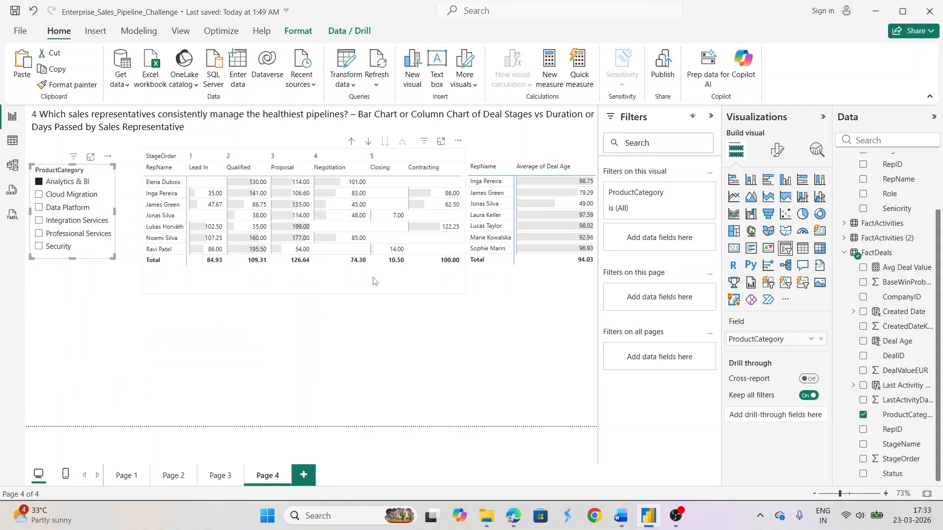
pyautogui.click(434, 287)
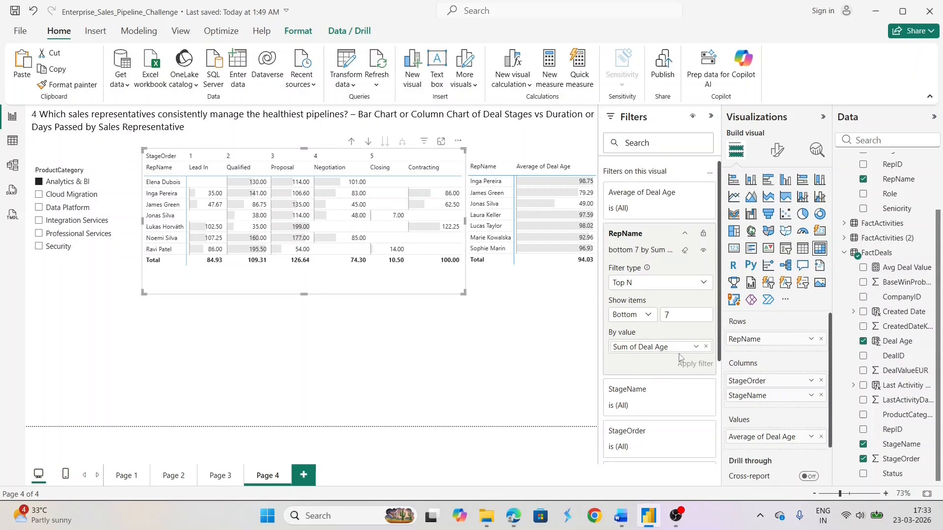
pyautogui.click(493, 284)
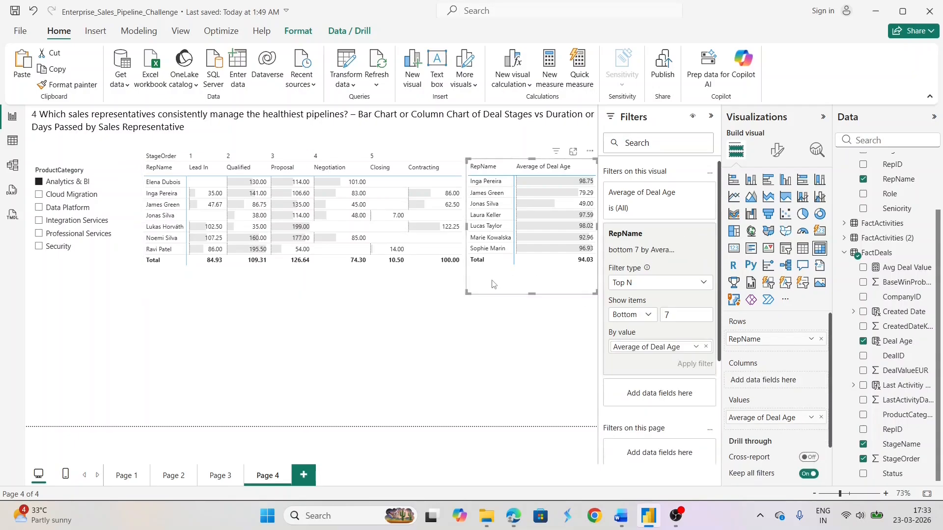
# Step: Change the stage breakdown matrix's RepName Top N filter to rank by Average of Deal Age
pyautogui.click(401, 288)
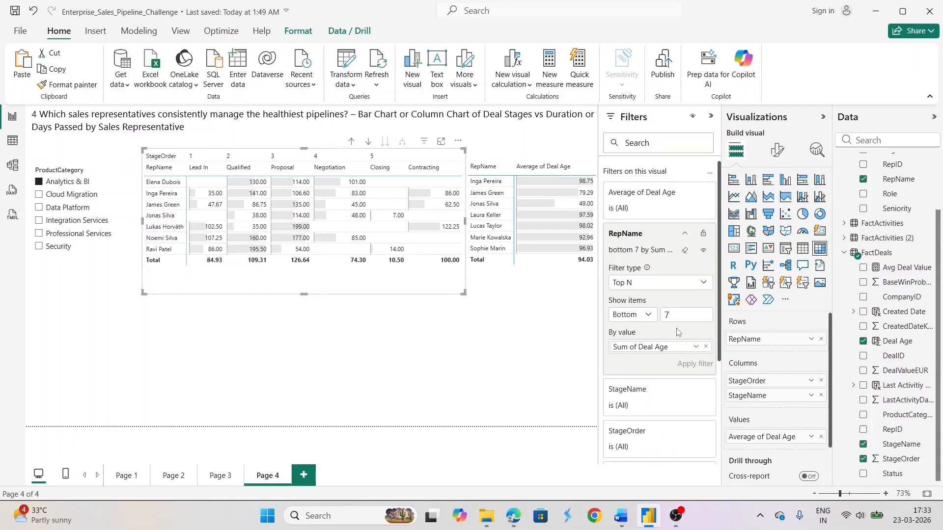
pyautogui.click(696, 347)
pyautogui.click(732, 369)
pyautogui.click(686, 366)
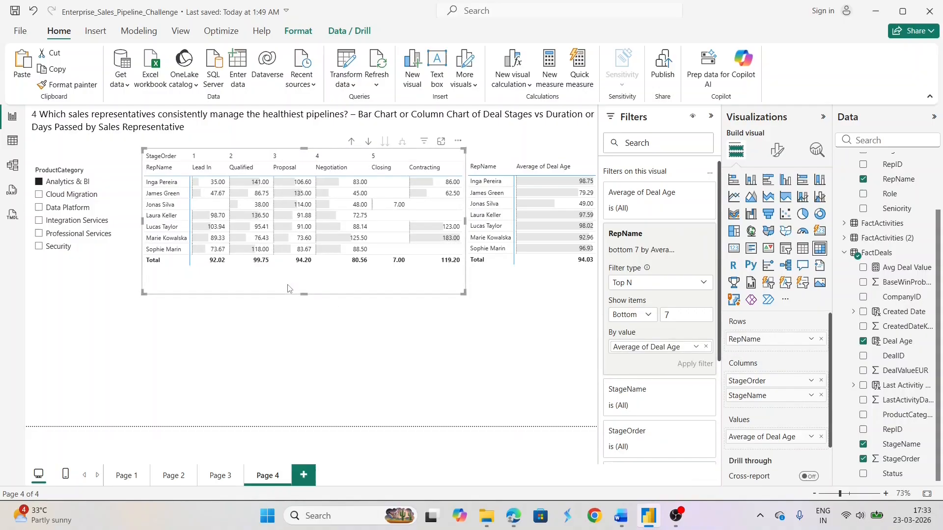
pyautogui.click(346, 337)
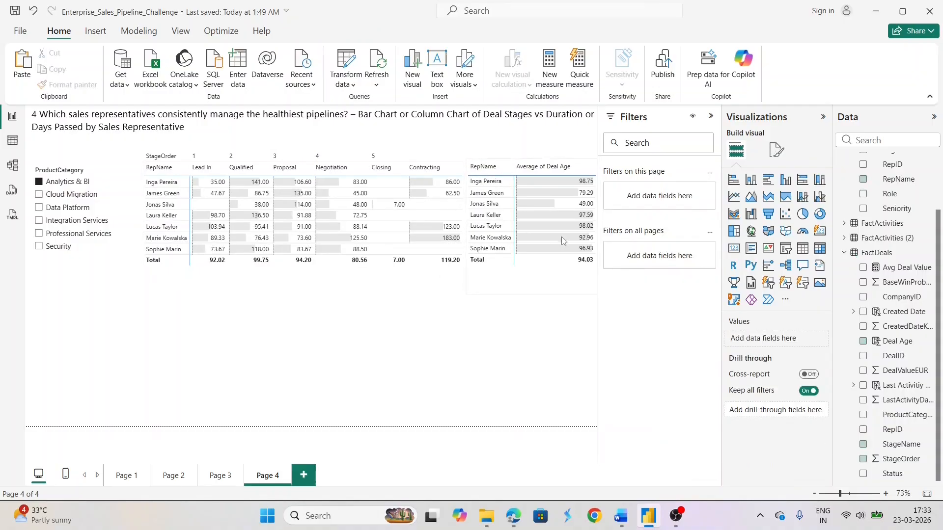
# Step: Switch the ProductCategory slicer to Cloud Migration and on to Data Platform to compare both matrices
pyautogui.click(514, 282)
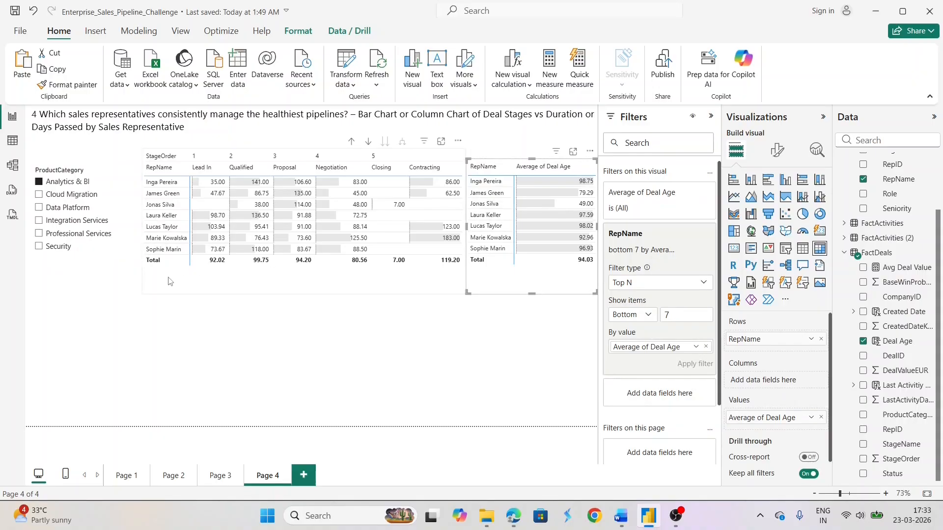
pyautogui.click(40, 195)
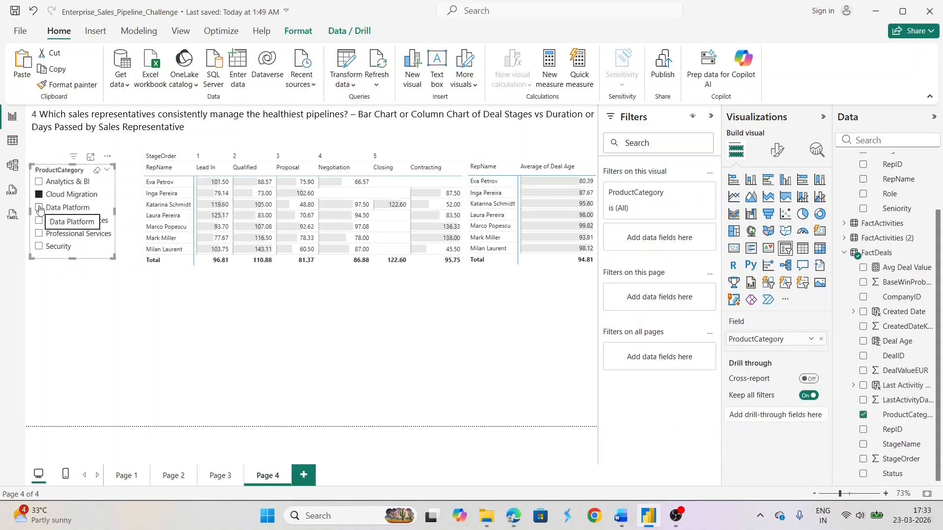
pyautogui.click(40, 208)
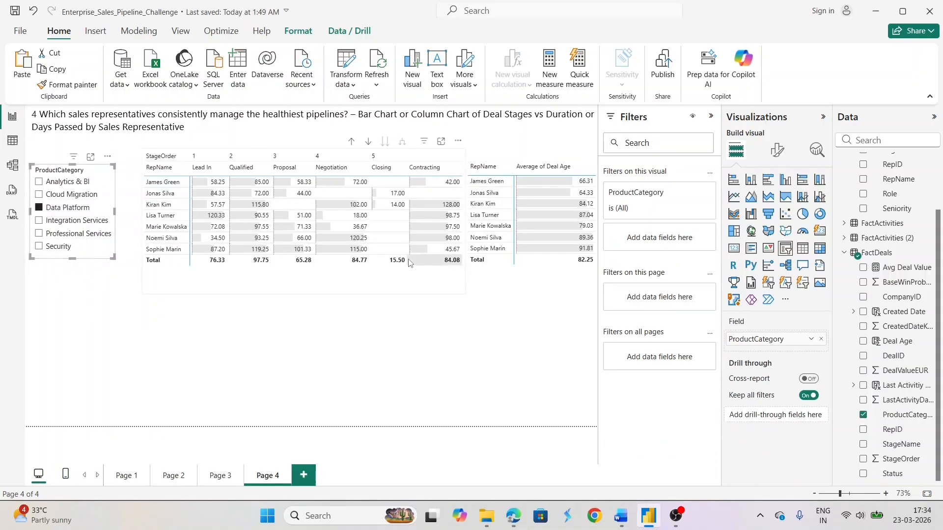
# Step: Turn off text wrap for the smaller matrix's row headers and set their text color to white
pyautogui.click(489, 280)
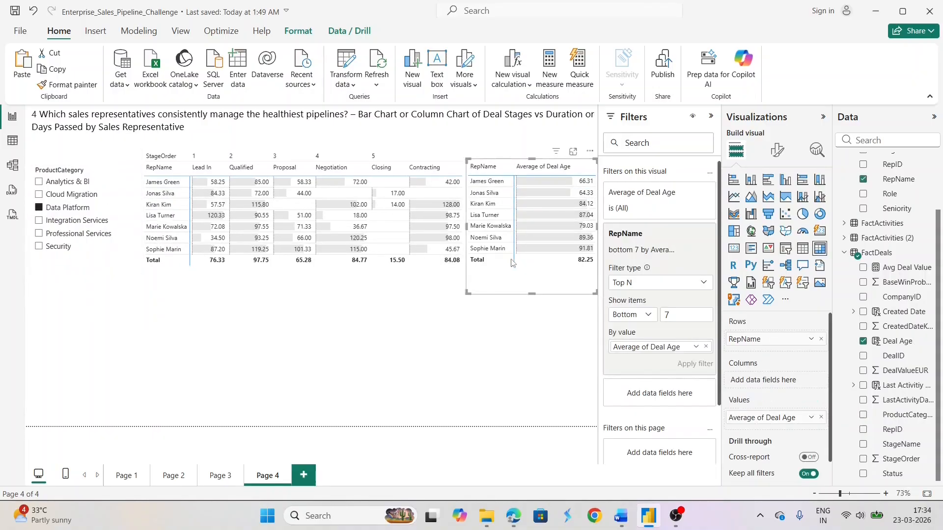
pyautogui.click(776, 150)
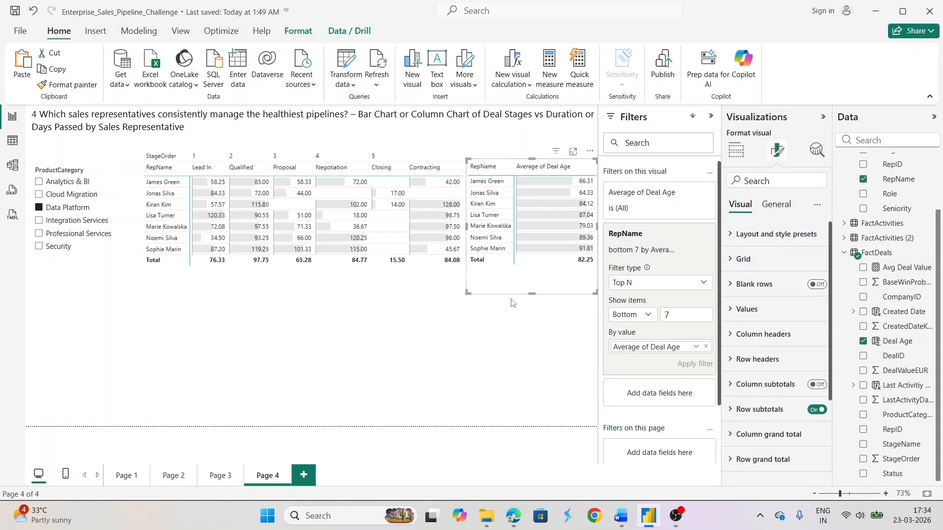
pyautogui.scroll(-2, 782, 388)
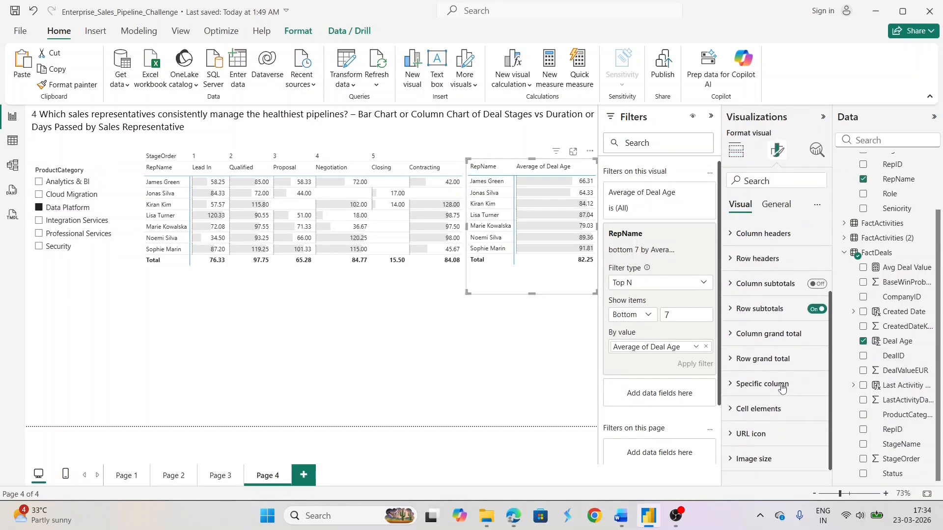
pyautogui.click(743, 260)
pyautogui.scroll(-2, 794, 378)
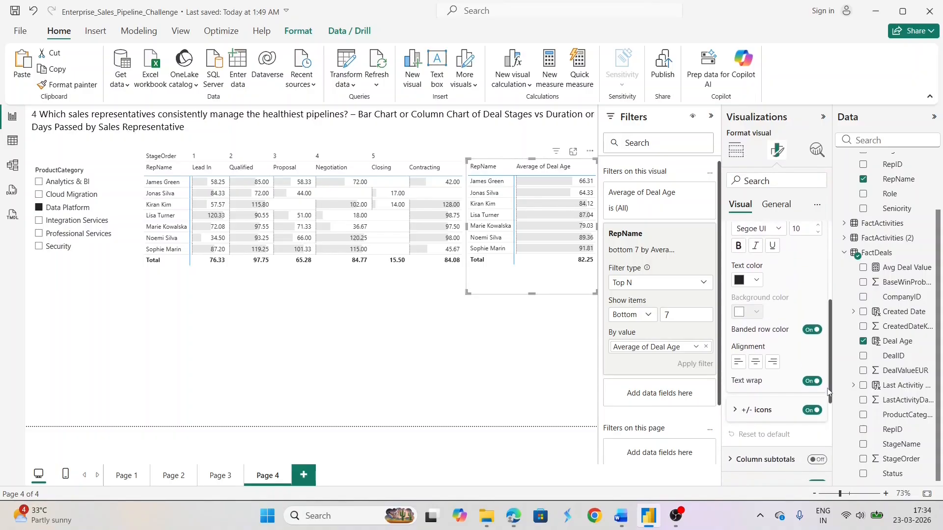
pyautogui.click(814, 381)
pyautogui.click(749, 286)
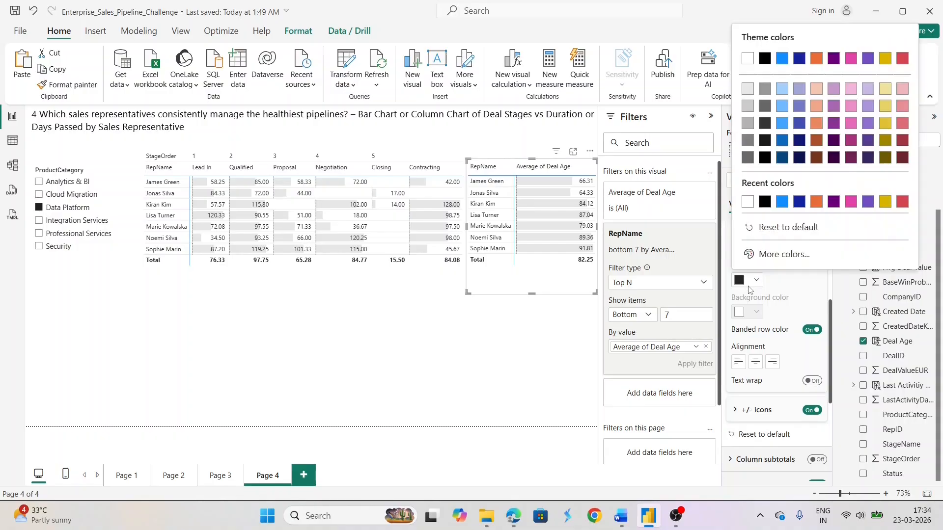
pyautogui.click(747, 202)
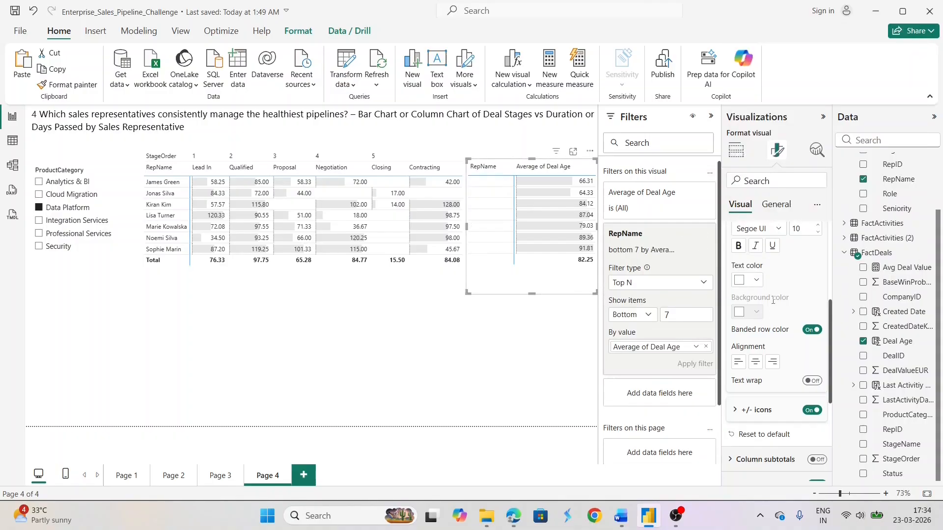
# Step: Try white text for the smaller matrix's column headers and switch the text color back to black
pyautogui.scroll(3, 773, 301)
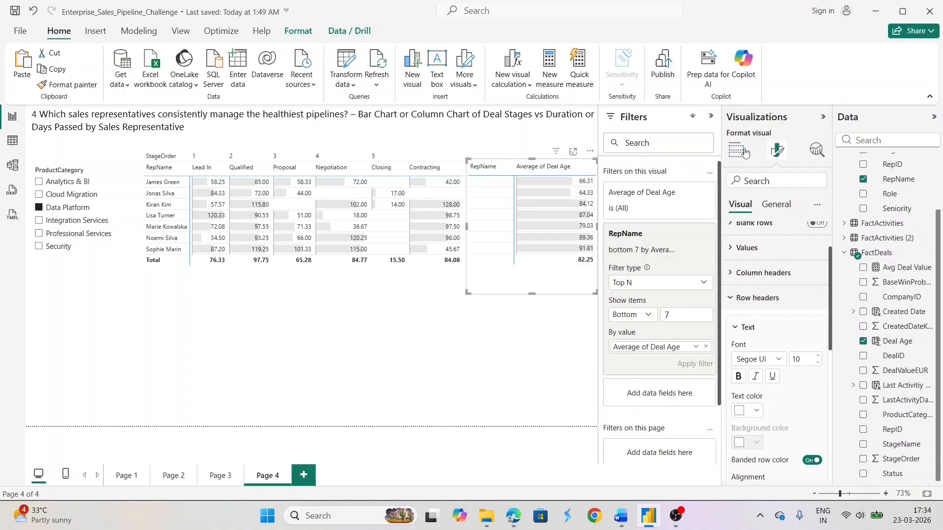
pyautogui.click(760, 278)
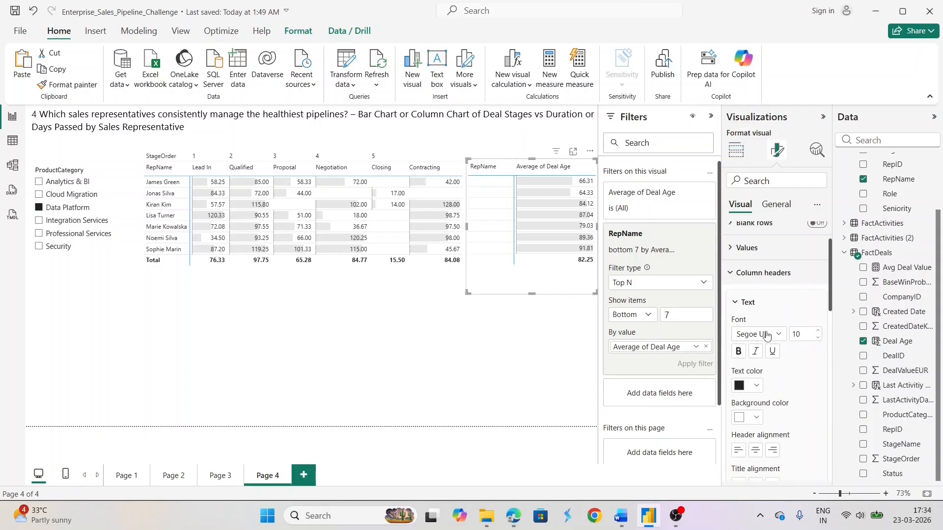
pyautogui.scroll(-2, 766, 334)
pyautogui.click(749, 303)
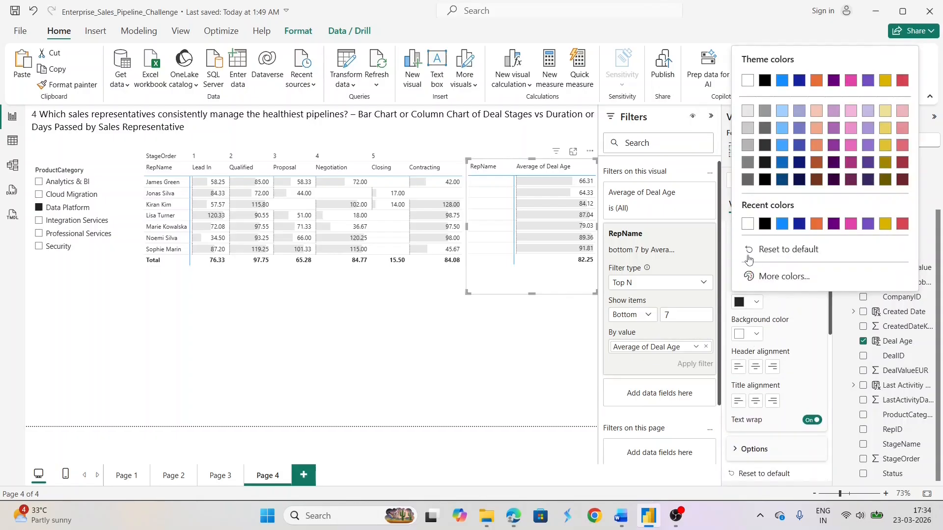
pyautogui.click(746, 225)
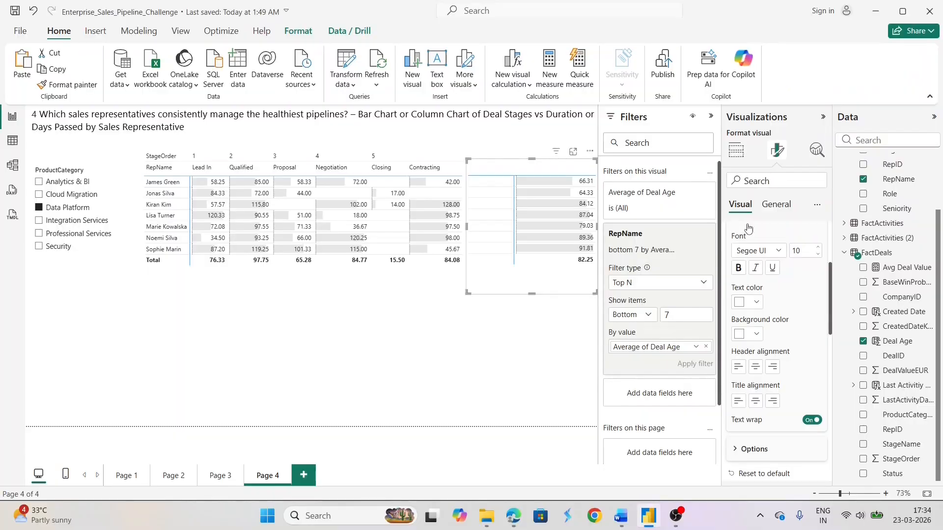
pyautogui.click(751, 304)
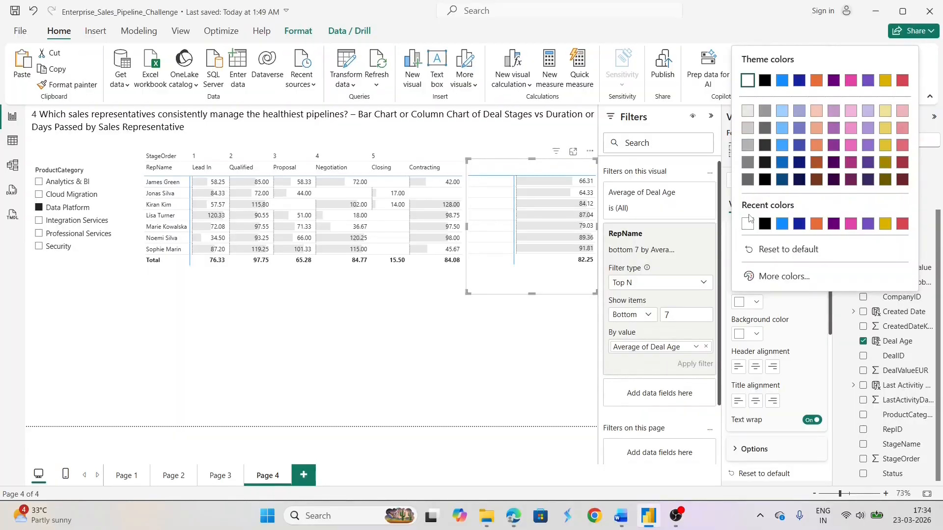
pyautogui.click(764, 224)
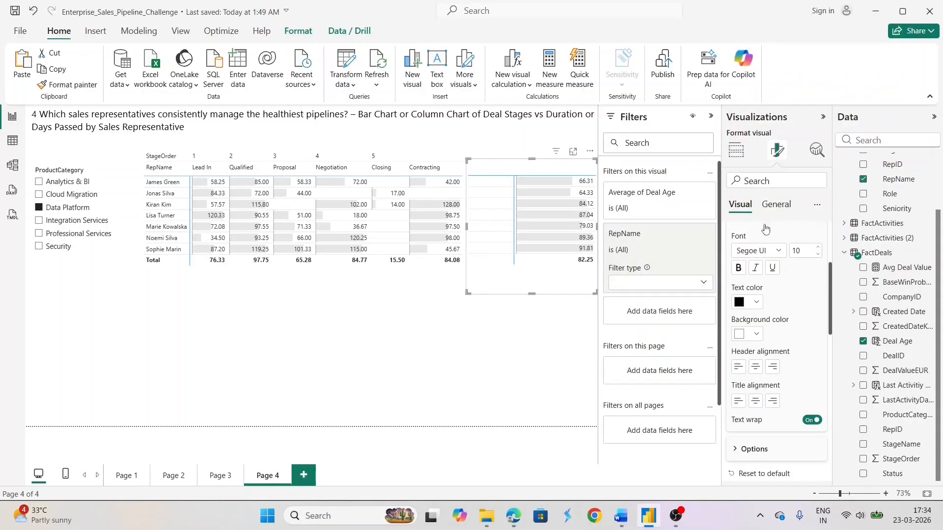
# Step: Blank out the RepName field's display name in the smaller matrix and shrink its row header column until the names are hidden
pyautogui.click(735, 149)
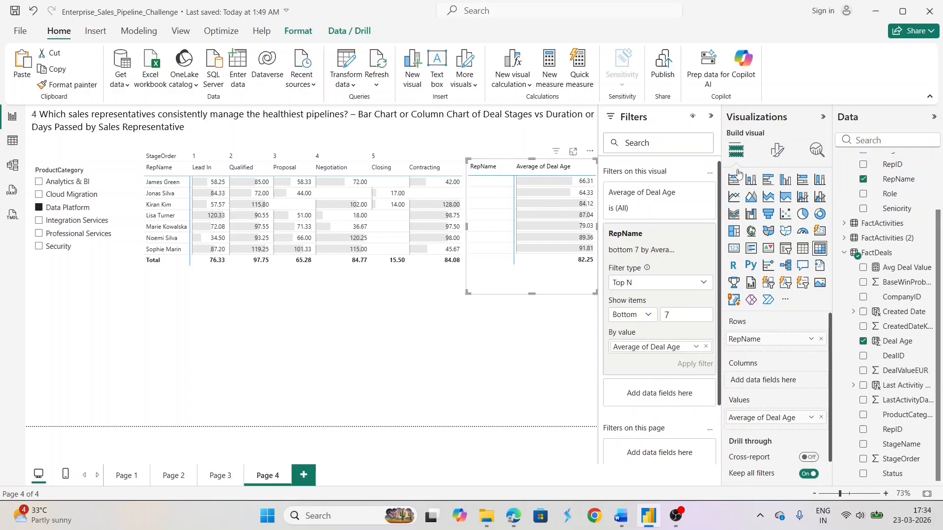
pyautogui.doubleClick(762, 338)
pyautogui.press('BackSpace')
pyautogui.press('Return')
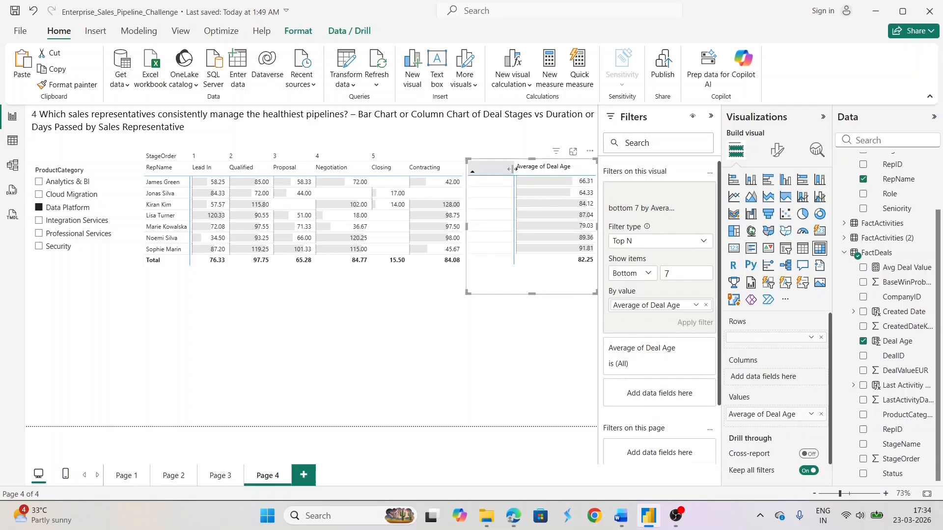
pyautogui.moveTo(511, 169); pyautogui.dragTo(469, 170)
pyautogui.click(533, 317)
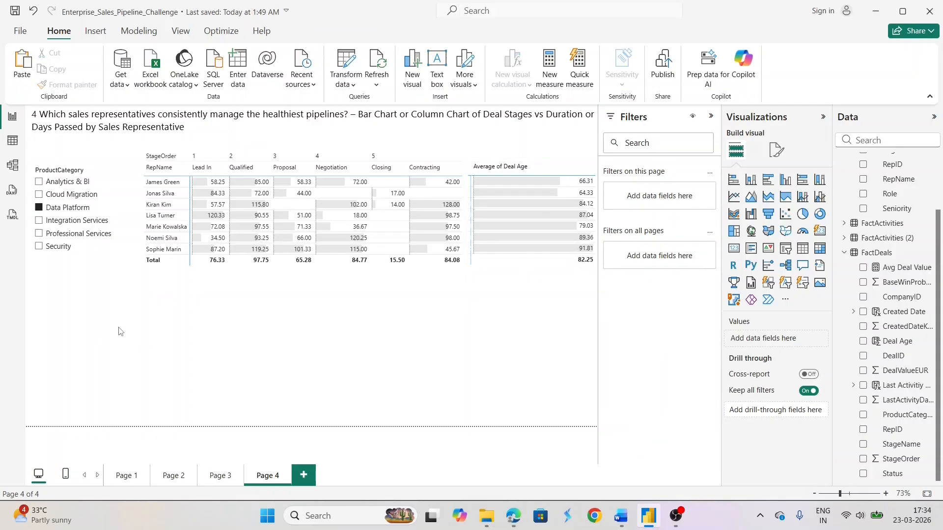
# Step: Duplicate both deal age matrices and place the copies directly below the originals
pyautogui.moveTo(119, 331); pyautogui.dragTo(624, 142)
pyautogui.moveTo(449, 284); pyautogui.dragTo(454, 289)
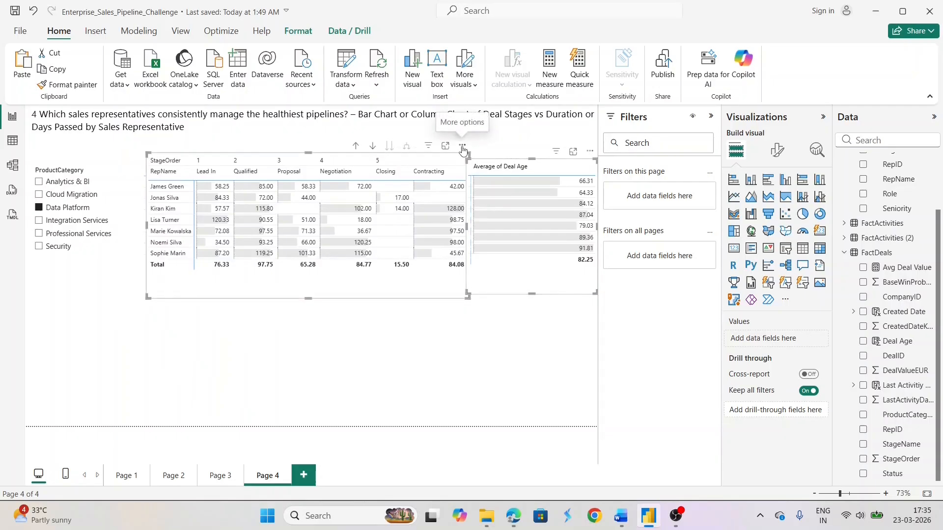
pyautogui.moveTo(461, 146); pyautogui.dragTo(459, 286)
# Step: In the copied stage matrix, replace Average of Deal Age with DurationMinutes from FactActivities (2), summarized as Average
pyautogui.click(459, 286)
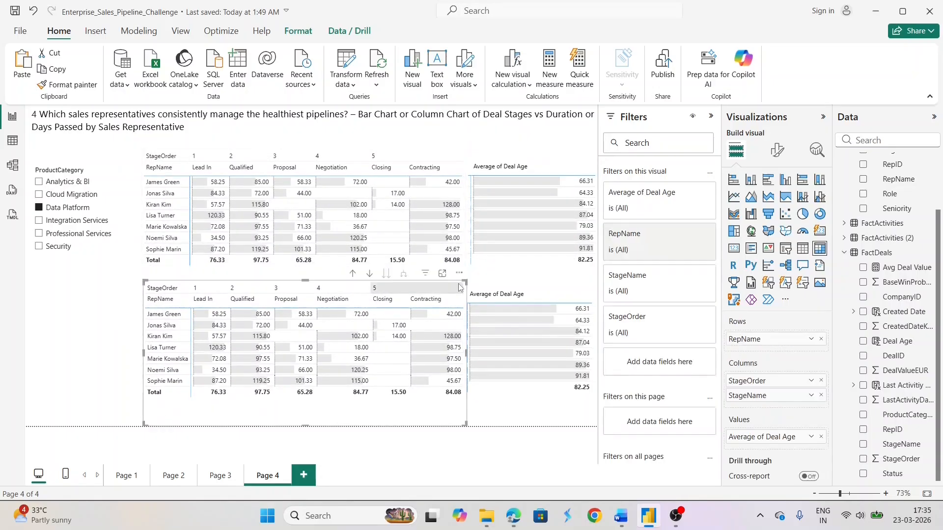
pyautogui.click(821, 437)
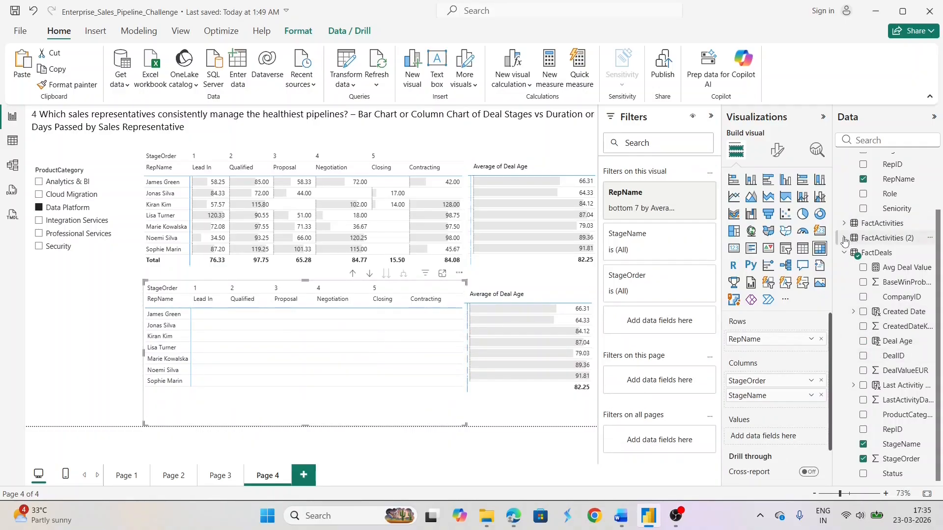
pyautogui.click(865, 141)
pyautogui.write('dura')
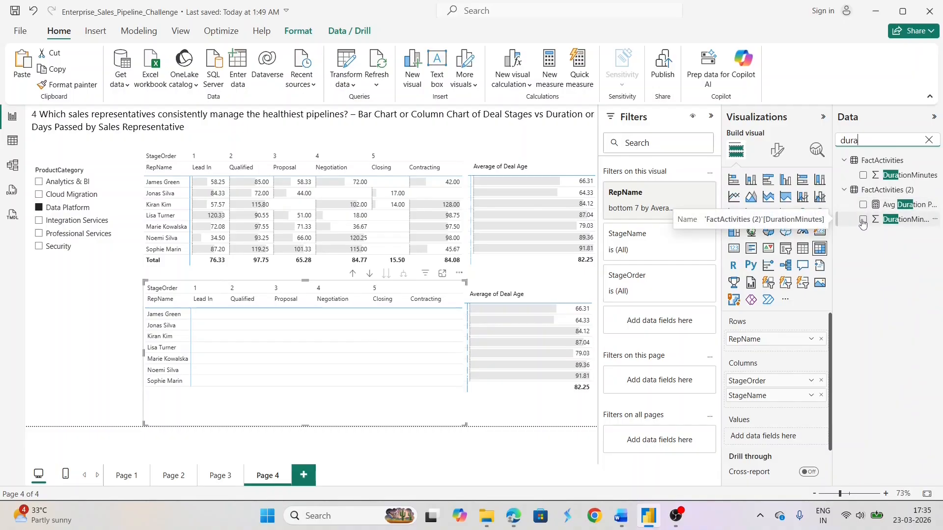
pyautogui.click(863, 220)
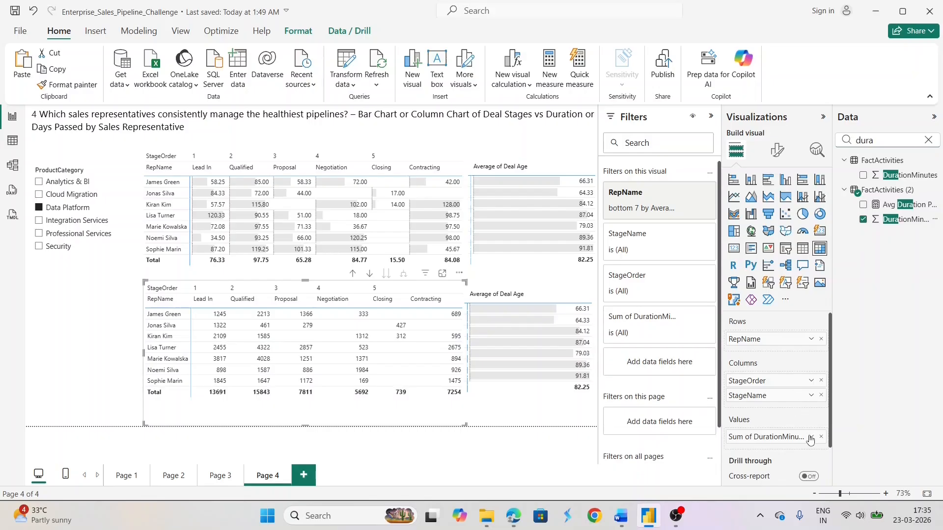
pyautogui.click(811, 436)
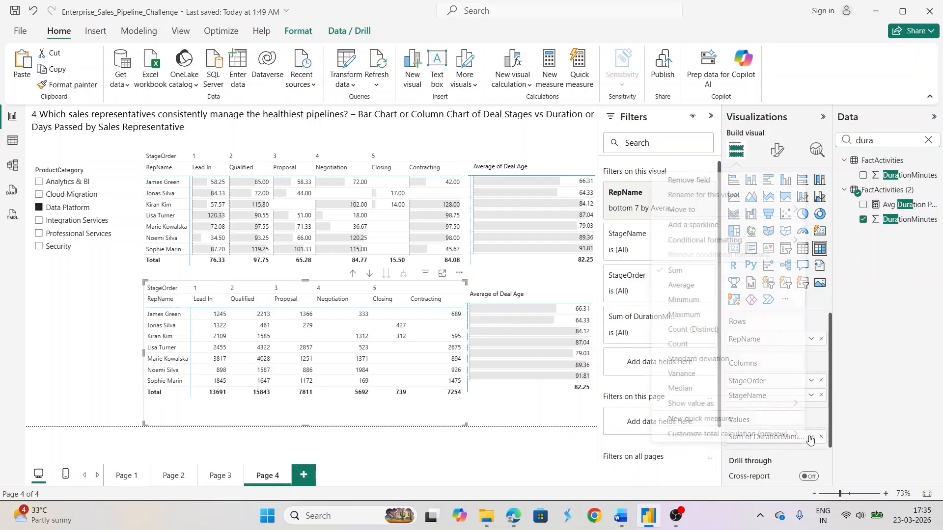
pyautogui.click(701, 291)
# Step: In the smaller copied matrix, replace Average of Deal Age with the average of DurationMinutes from FactActivities (2)
pyautogui.click(517, 417)
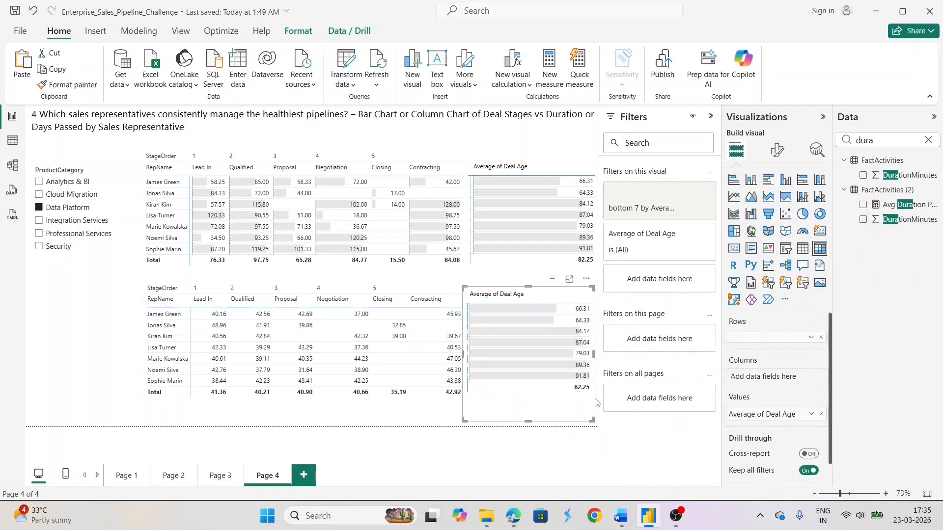
pyautogui.click(821, 415)
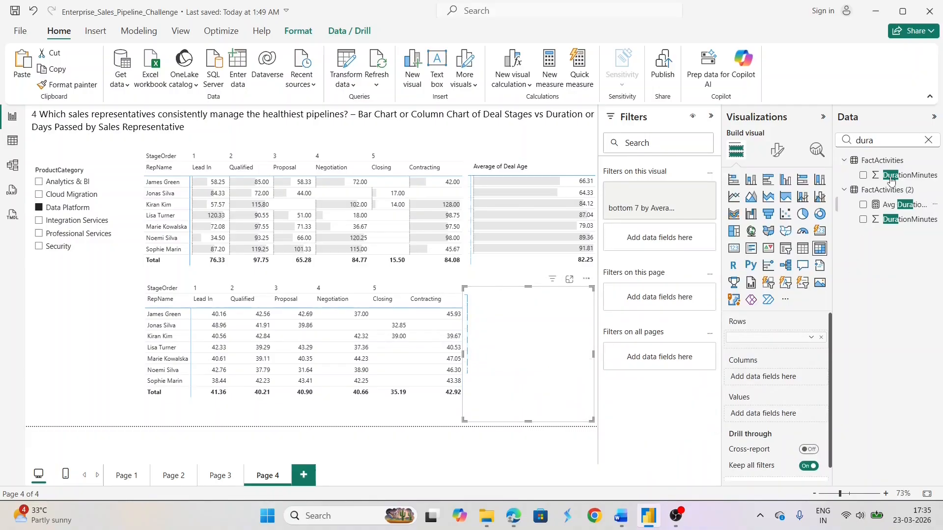
pyautogui.click(864, 221)
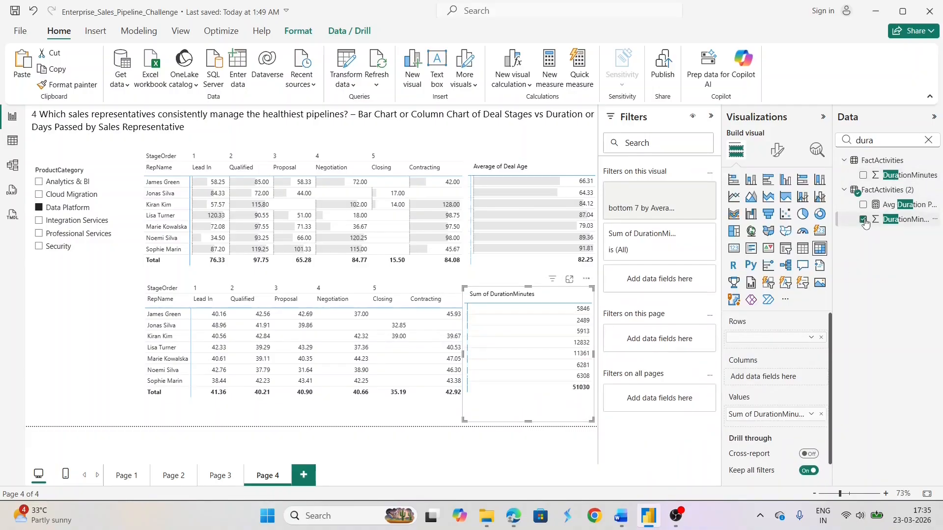
pyautogui.click(811, 415)
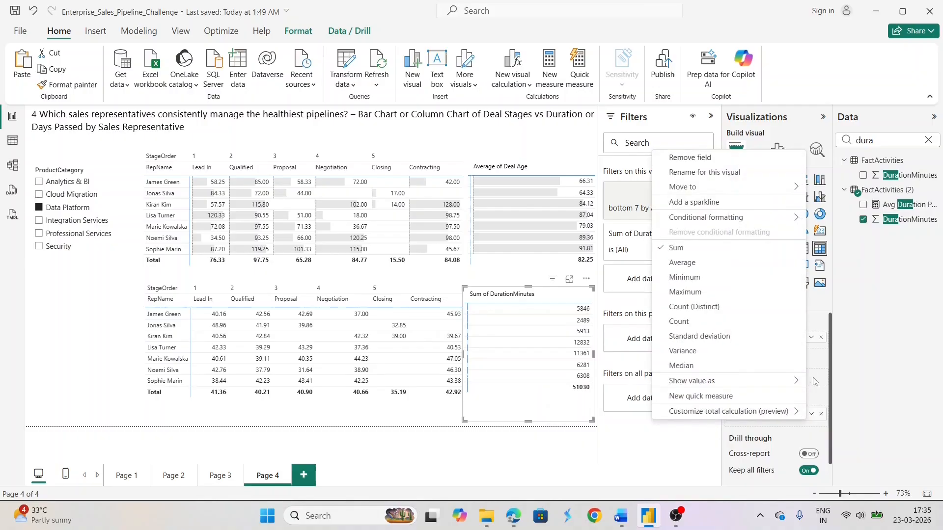
pyautogui.click(691, 269)
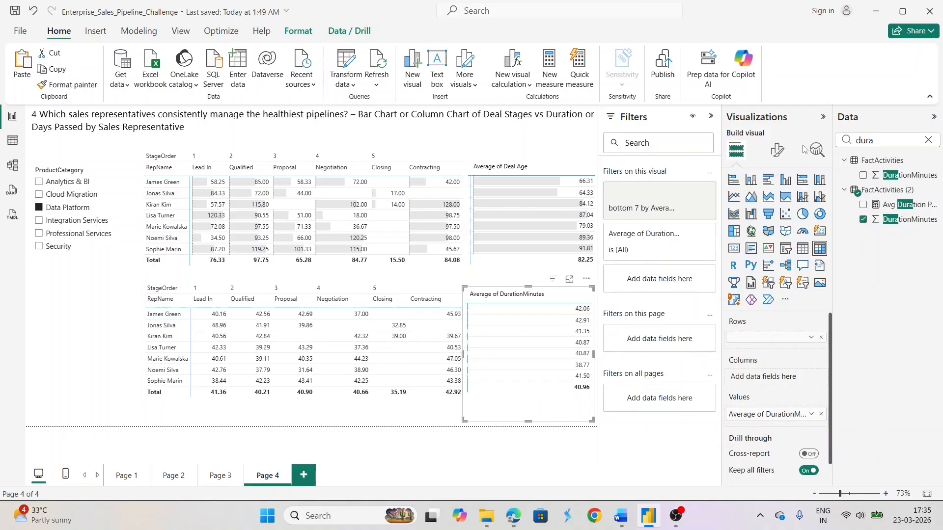
# Step: Turn on data bars for Average of DurationMinutes in the smaller copied matrix, with a light orange positive bar
pyautogui.click(777, 150)
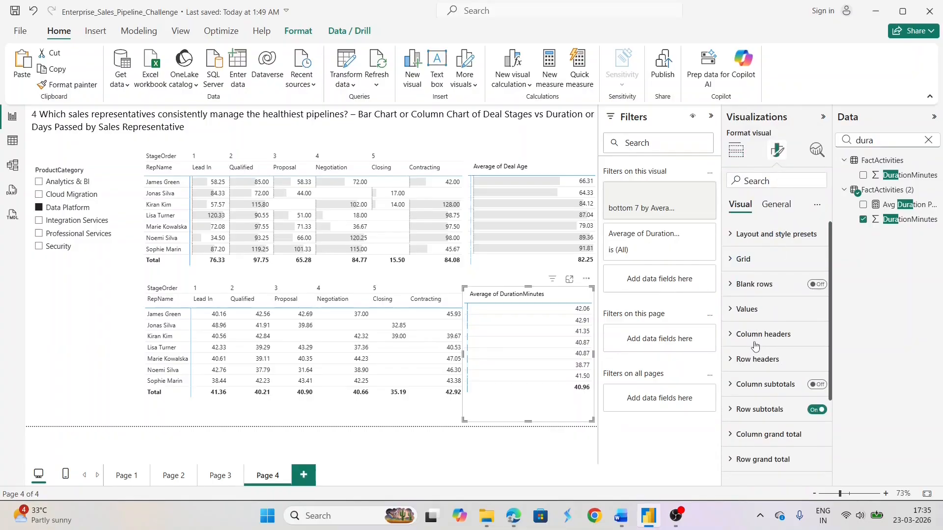
pyautogui.scroll(-3, 759, 406)
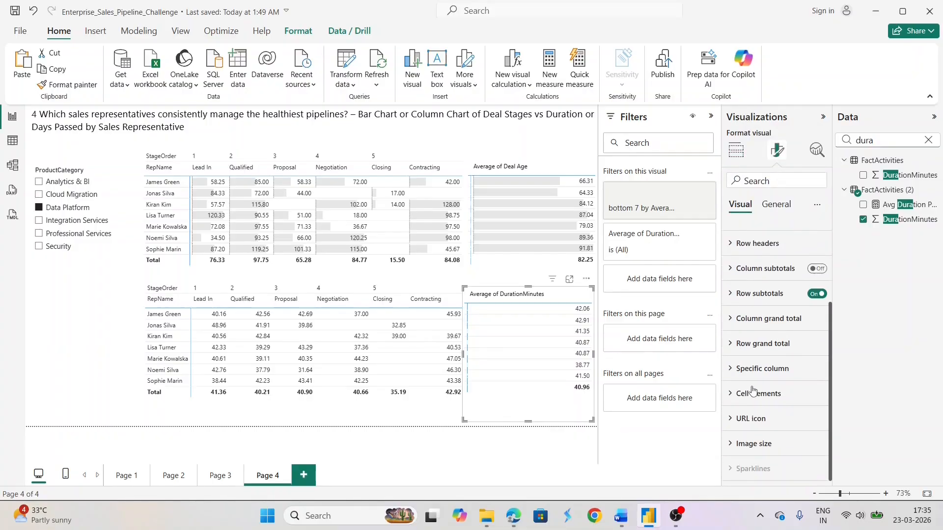
pyautogui.click(748, 400)
pyautogui.scroll(-3, 786, 383)
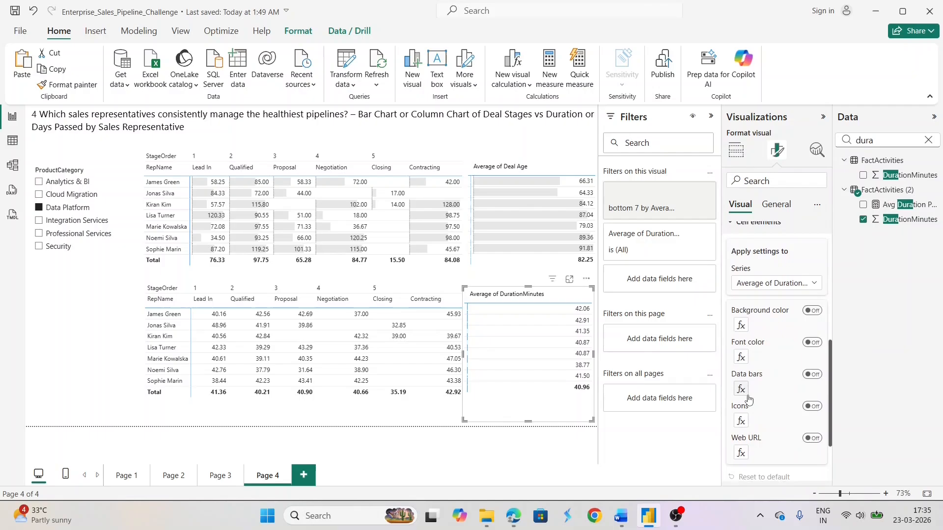
pyautogui.click(810, 374)
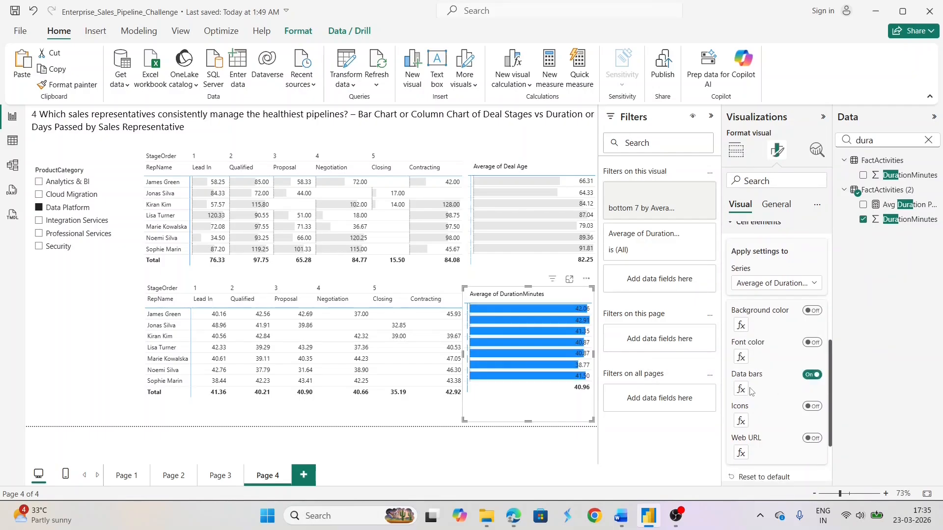
pyautogui.click(740, 389)
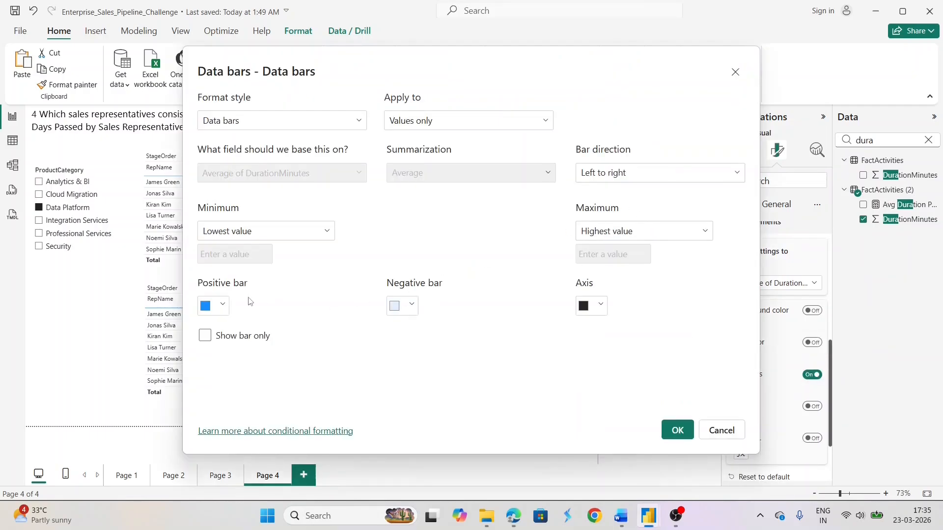
pyautogui.click(222, 307)
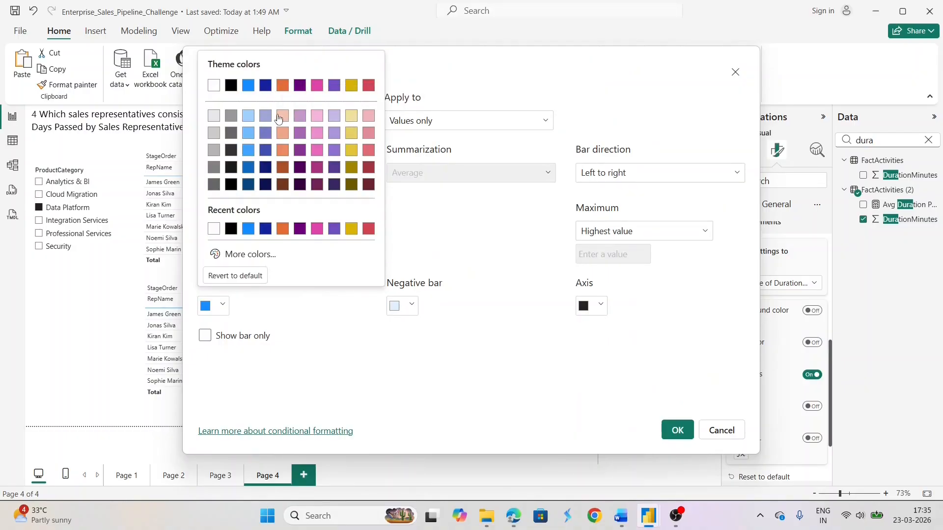
pyautogui.click(279, 118)
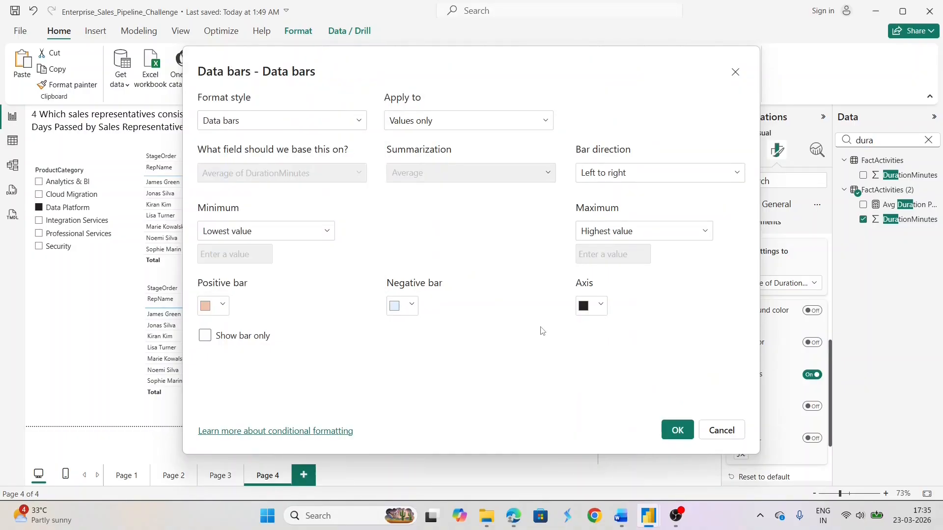
pyautogui.click(677, 430)
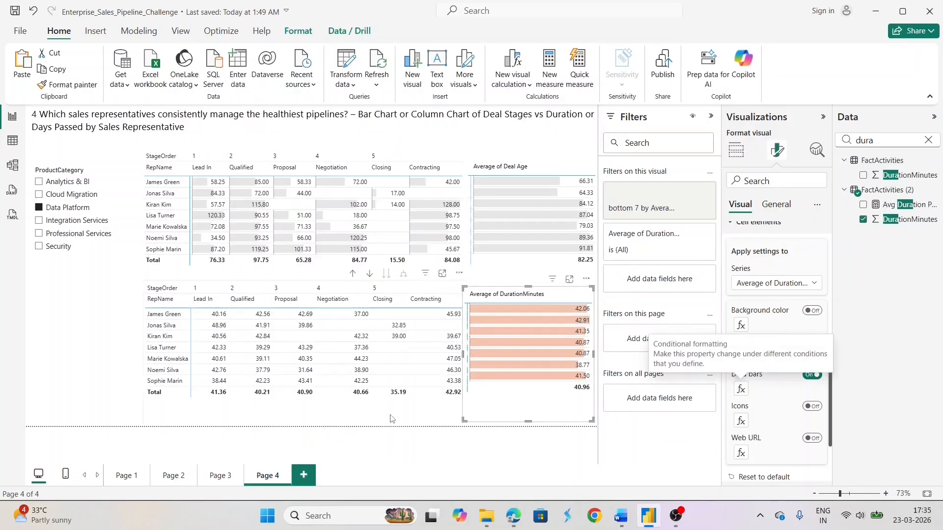
# Step: Add data bars with a light orange positive bar to Average of DurationMinutes in the copied stage matrix
pyautogui.click(389, 418)
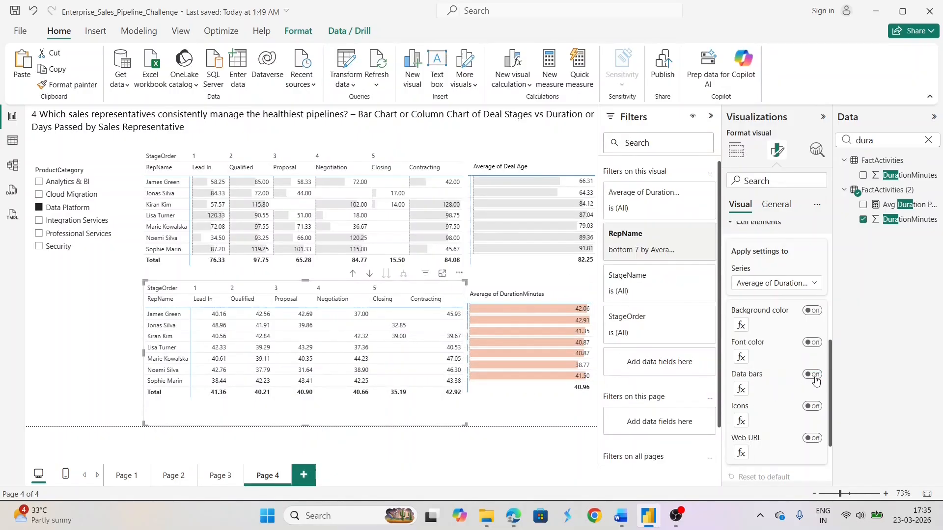
pyautogui.click(812, 375)
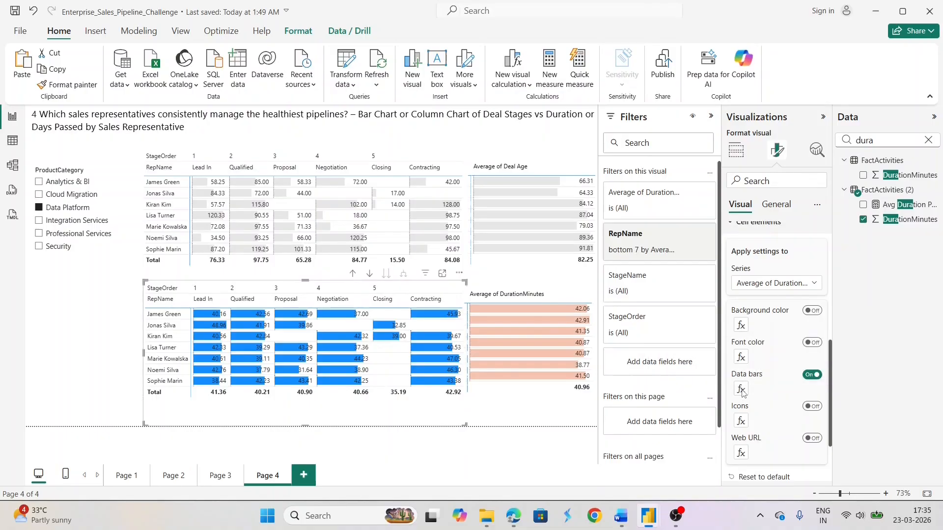
pyautogui.click(741, 389)
pyautogui.click(219, 308)
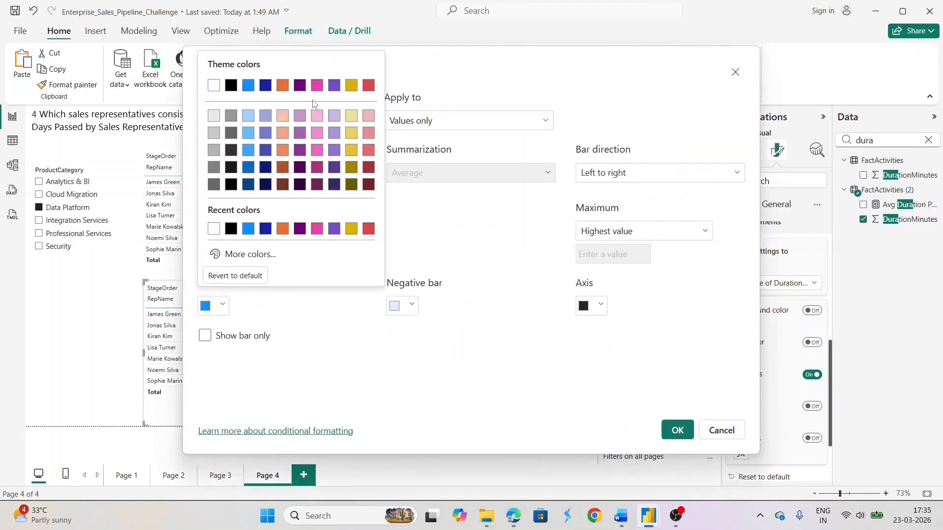
pyautogui.click(282, 116)
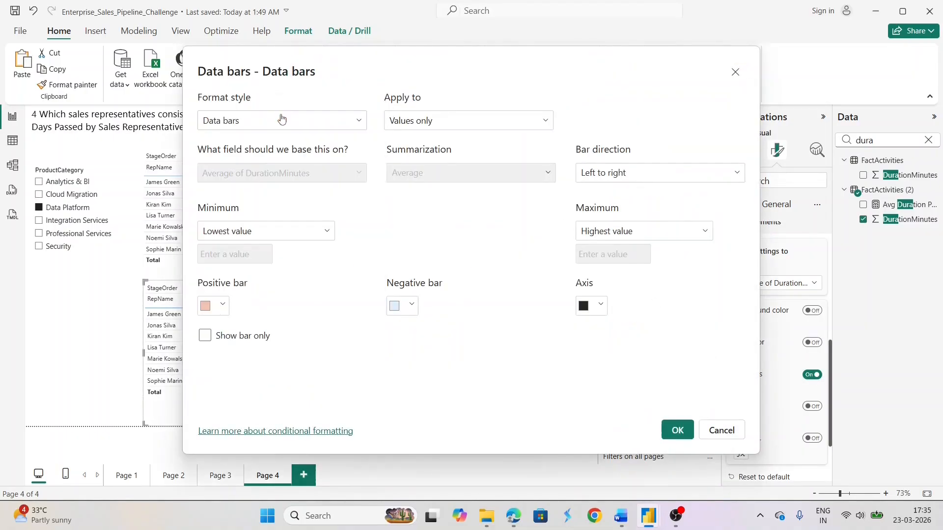
pyautogui.click(677, 430)
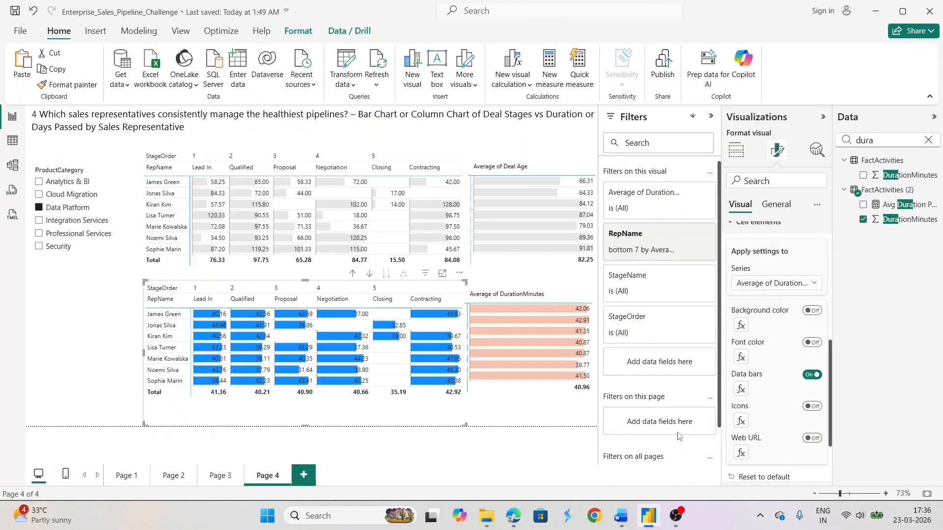
pyautogui.click(91, 367)
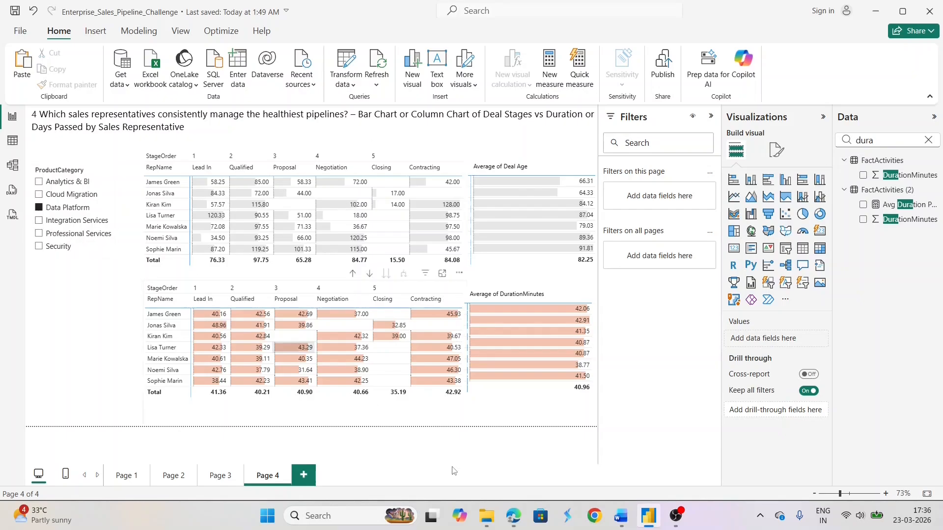
pyautogui.click(389, 406)
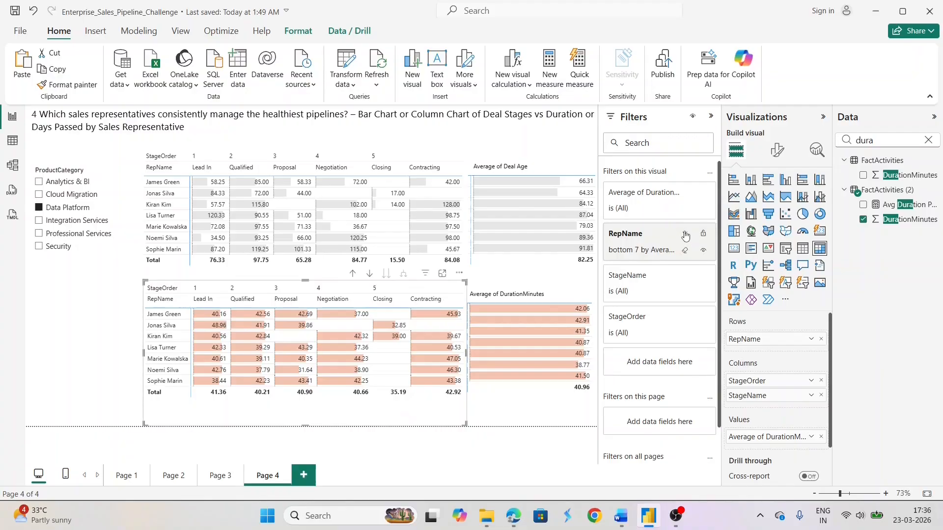
# Step: Base the copied stage matrix's RepName bottom 7 filter on the average of DurationMinutes from FactActivities (2) and apply it
pyautogui.click(686, 235)
pyautogui.click(705, 347)
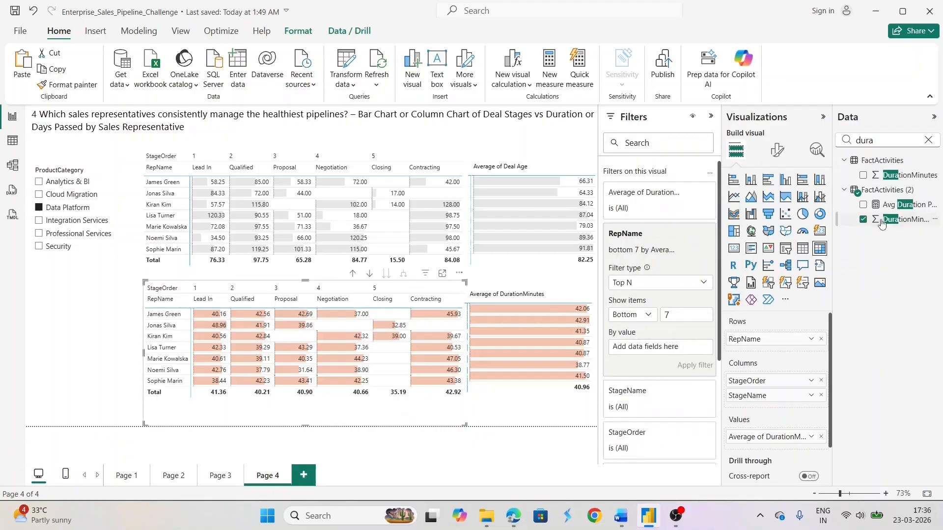
pyautogui.moveTo(904, 219); pyautogui.dragTo(676, 352)
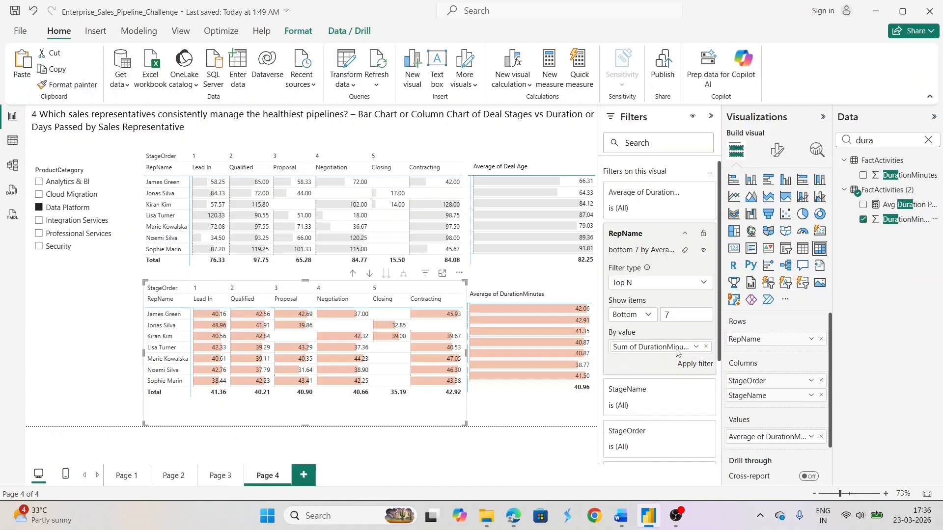
pyautogui.click(696, 348)
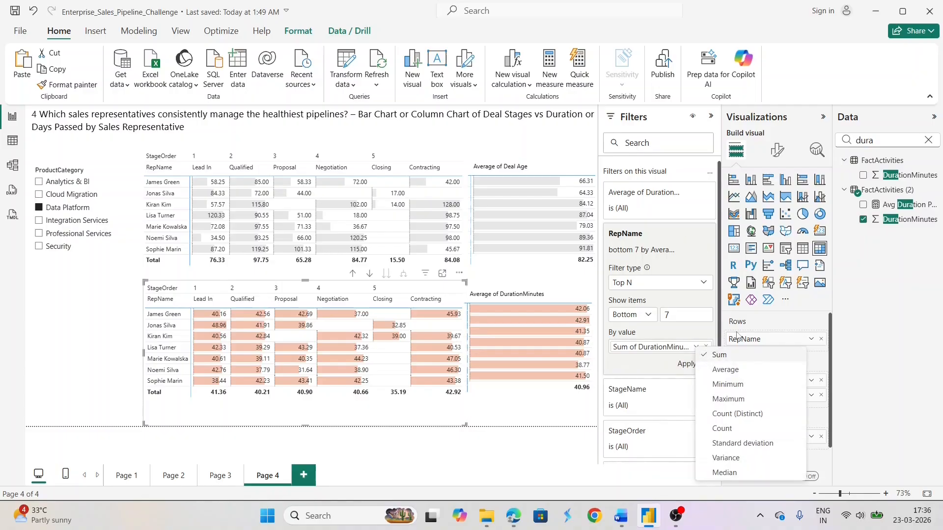
pyautogui.click(727, 374)
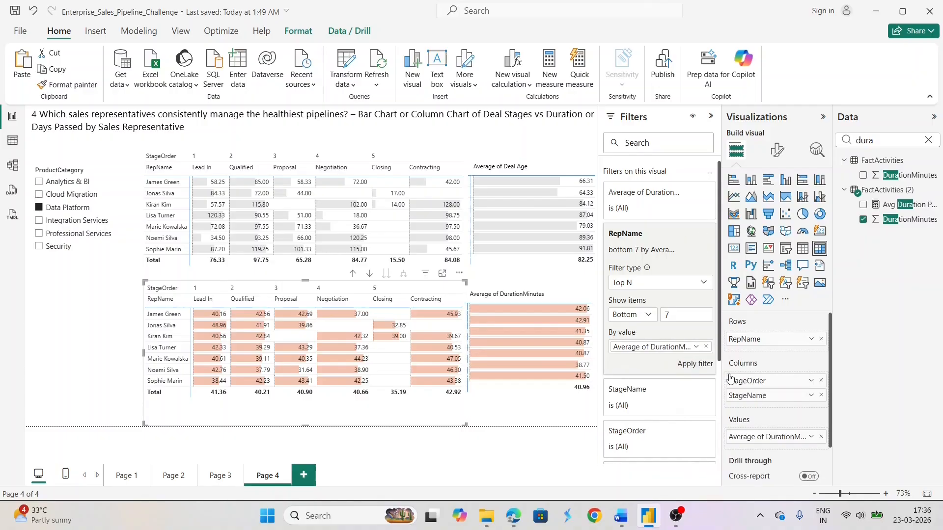
pyautogui.click(695, 373)
# Step: In the smaller copied matrix, rank the bottom 7 representative filter by the average of DurationMinutes from FactActivities (2) and apply it
pyautogui.click(533, 411)
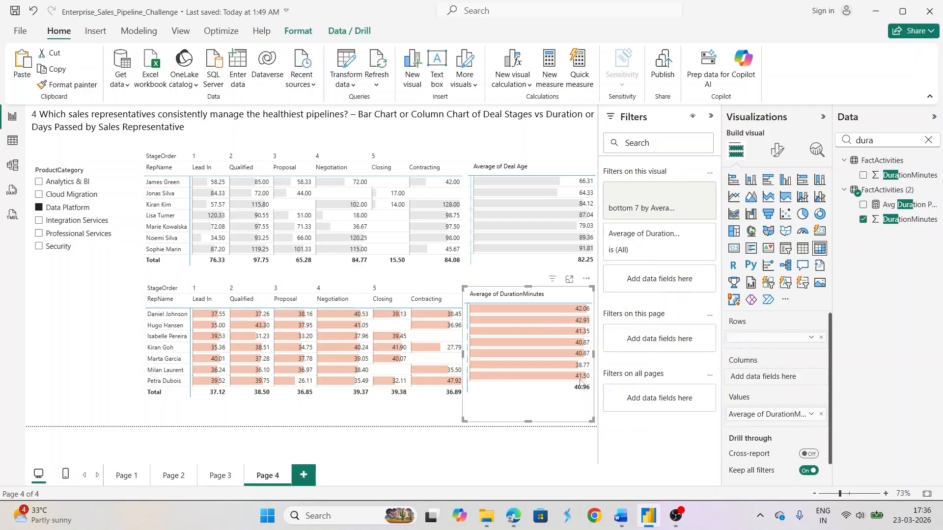
pyautogui.click(686, 193)
pyautogui.click(705, 305)
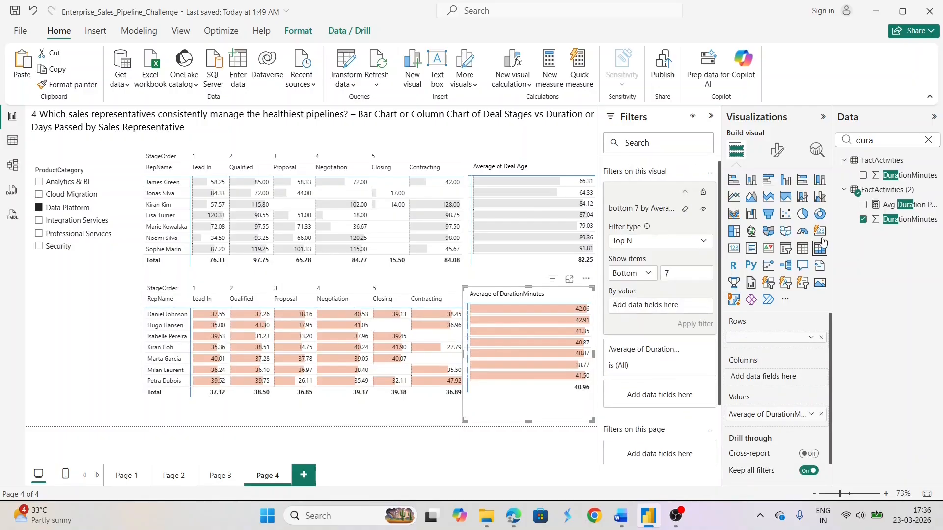
pyautogui.moveTo(901, 225); pyautogui.dragTo(687, 306)
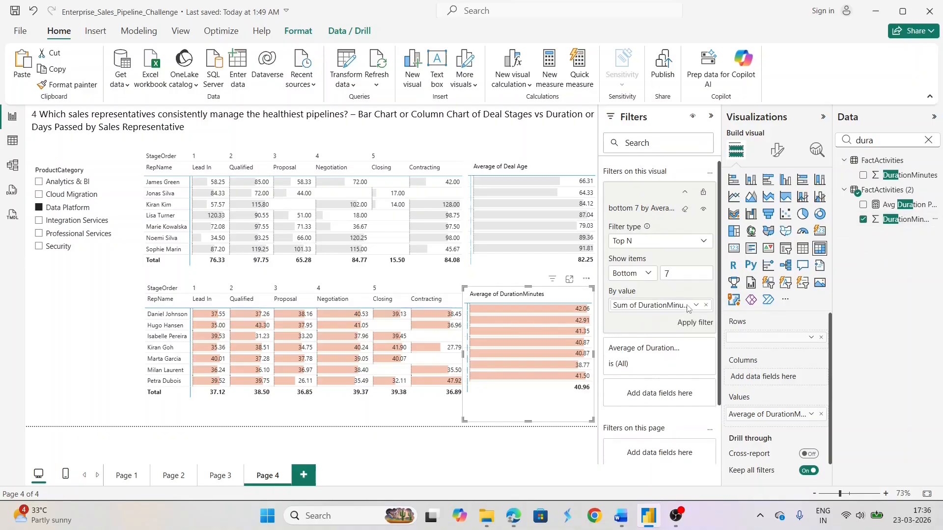
pyautogui.click(697, 305)
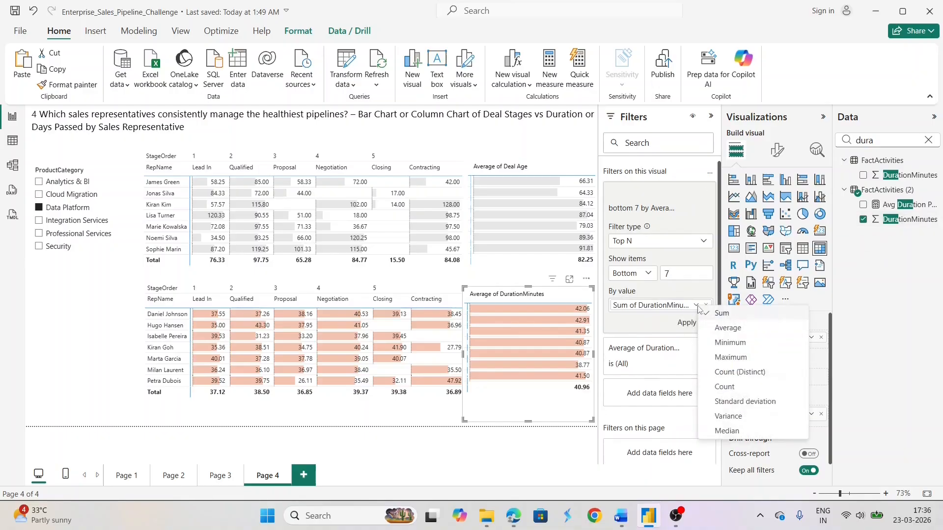
pyautogui.click(727, 327)
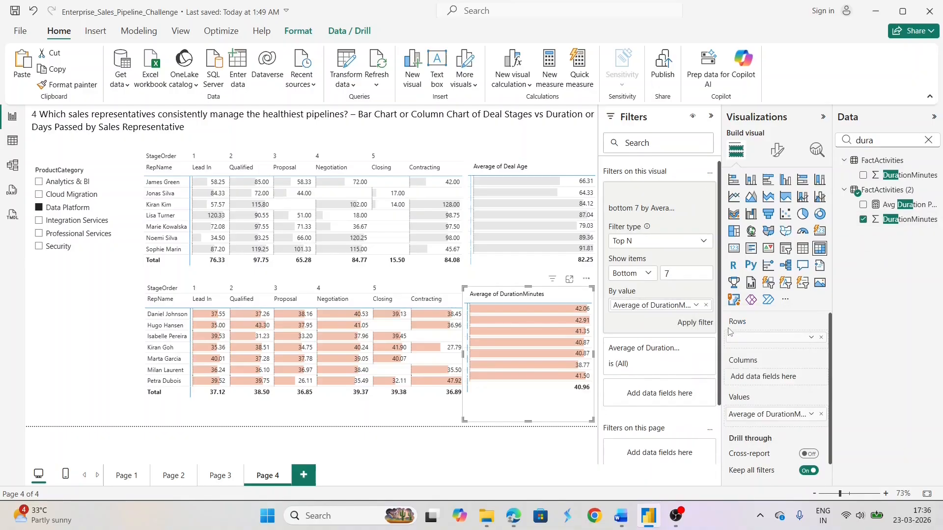
pyautogui.click(693, 323)
# Step: Clear the Data Platform selection in the ProductCategory slicer
pyautogui.click(39, 207)
pyautogui.click(59, 347)
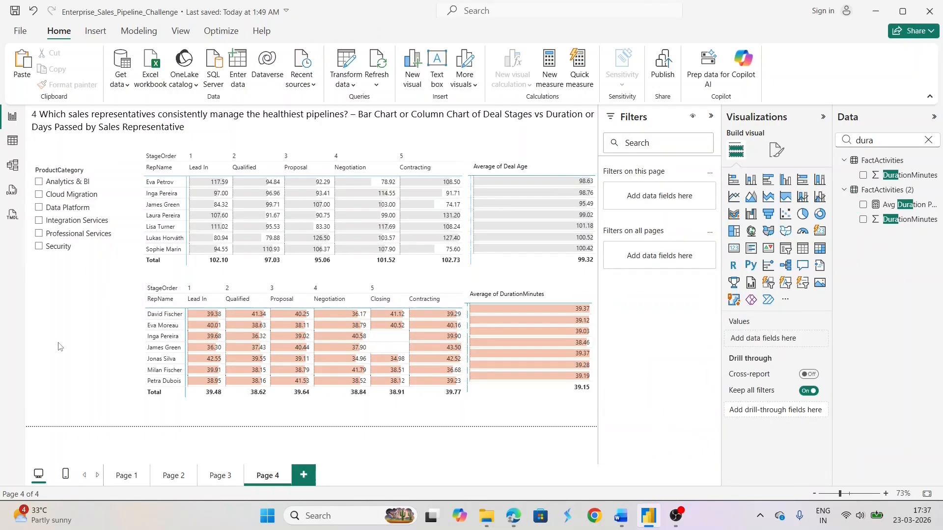